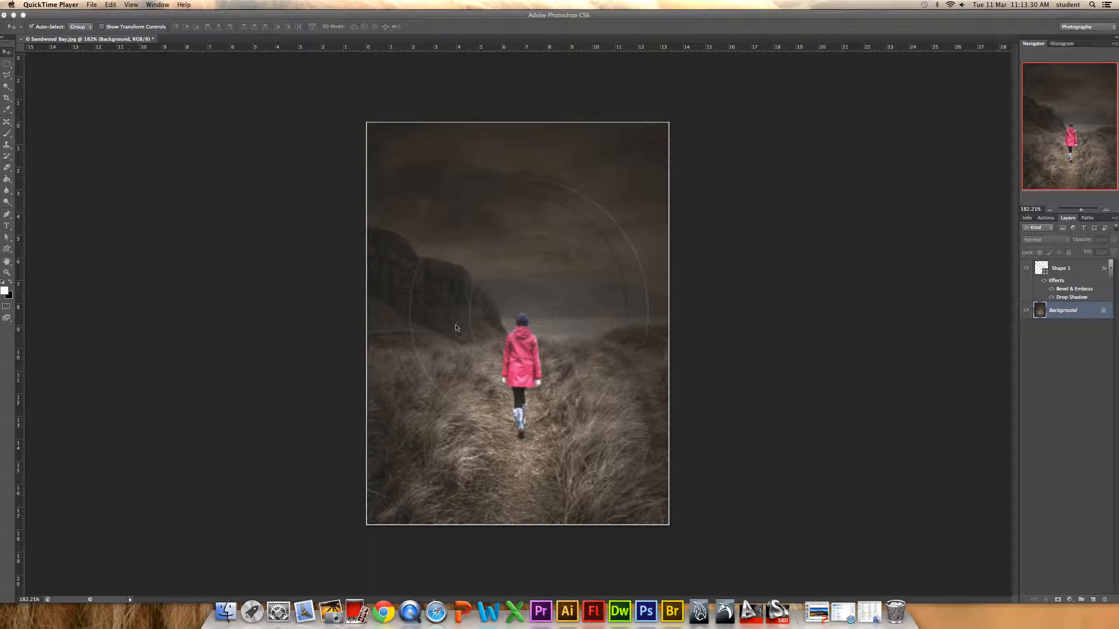
Open the image file Goat Fell.jpg.
left_click(90, 9)
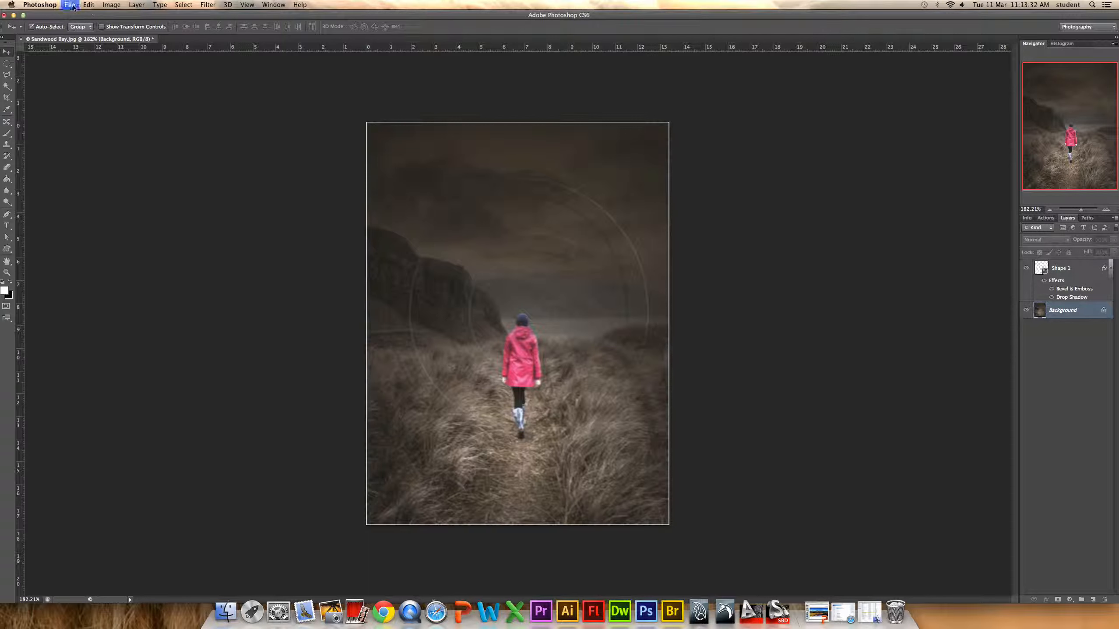
left_click(70, 5)
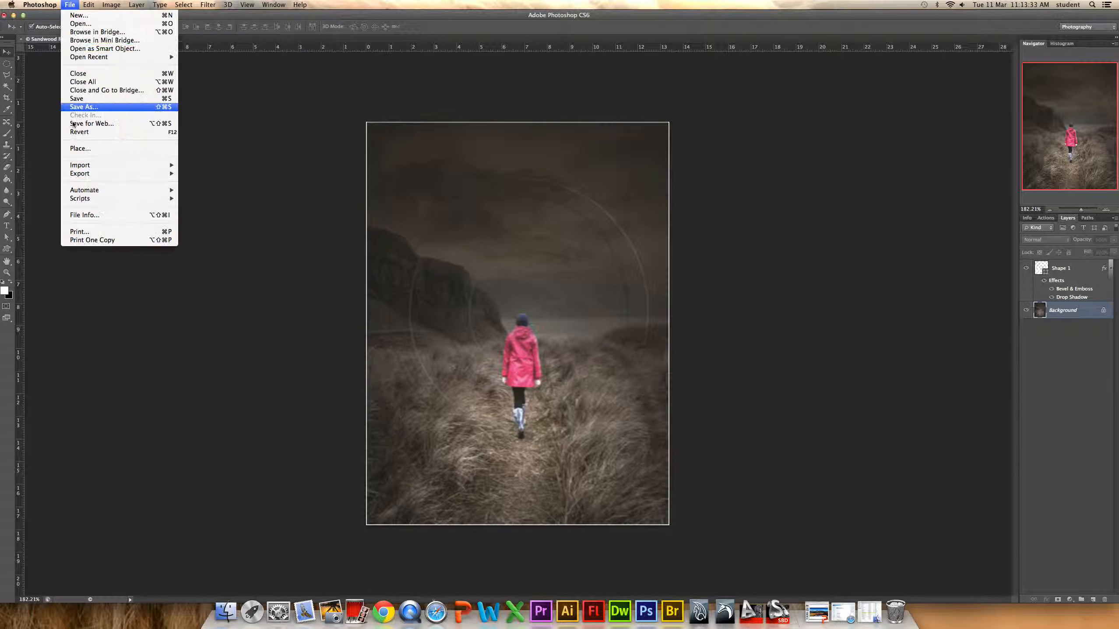
left_click(91, 25)
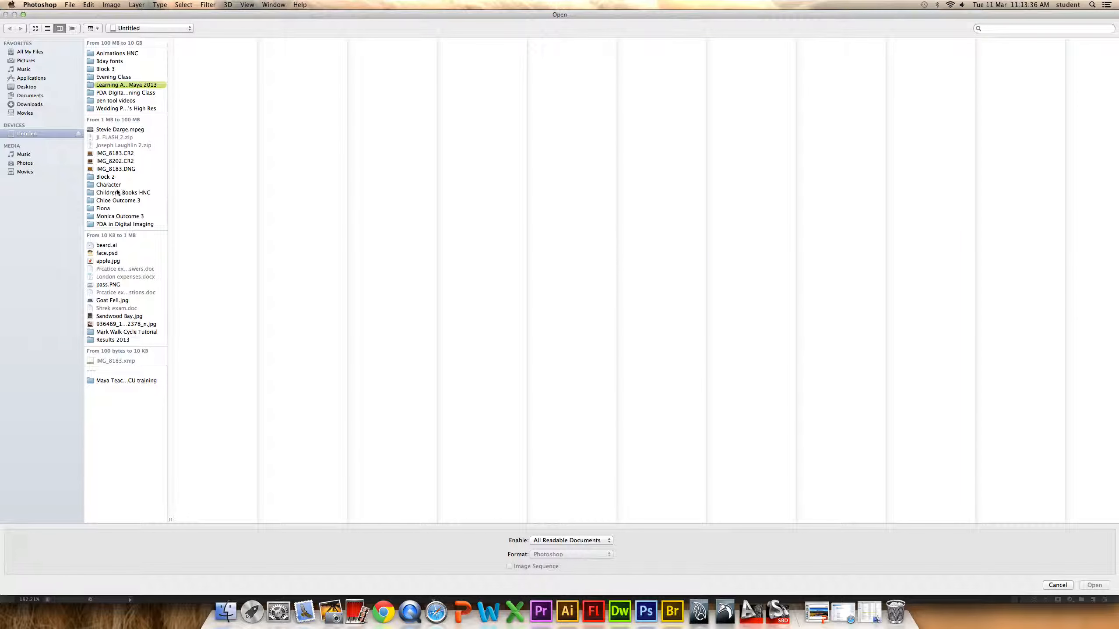
double_click(115, 316)
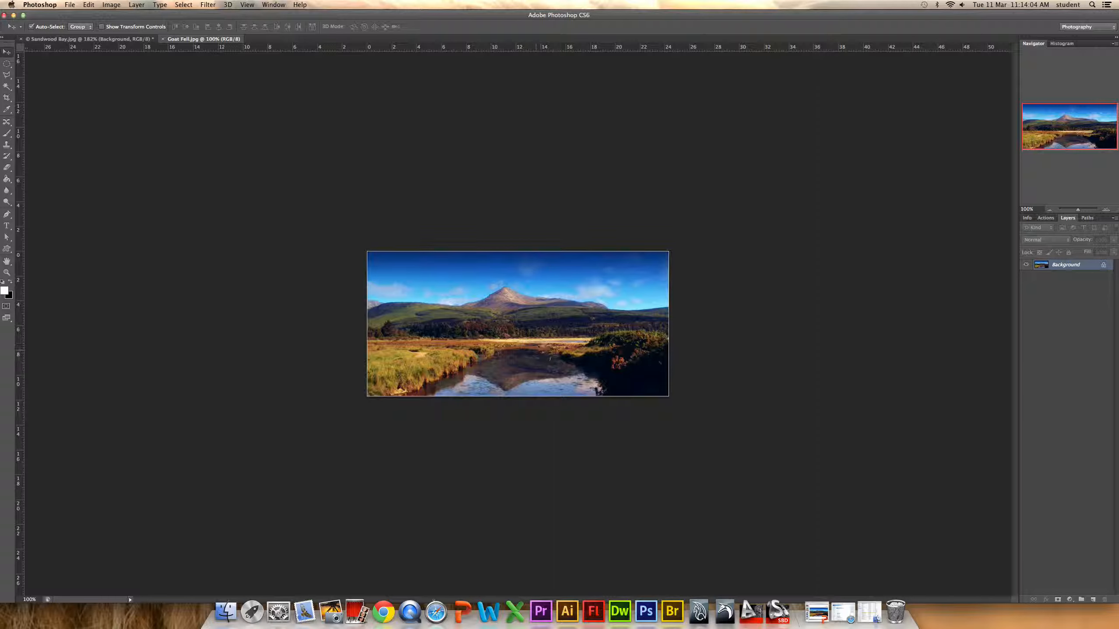
Draw a white copyright symbol about 292 by 298 px over the middle of the photo with the Custom Shape tool.
left_click_drag(7, 248, 28, 249)
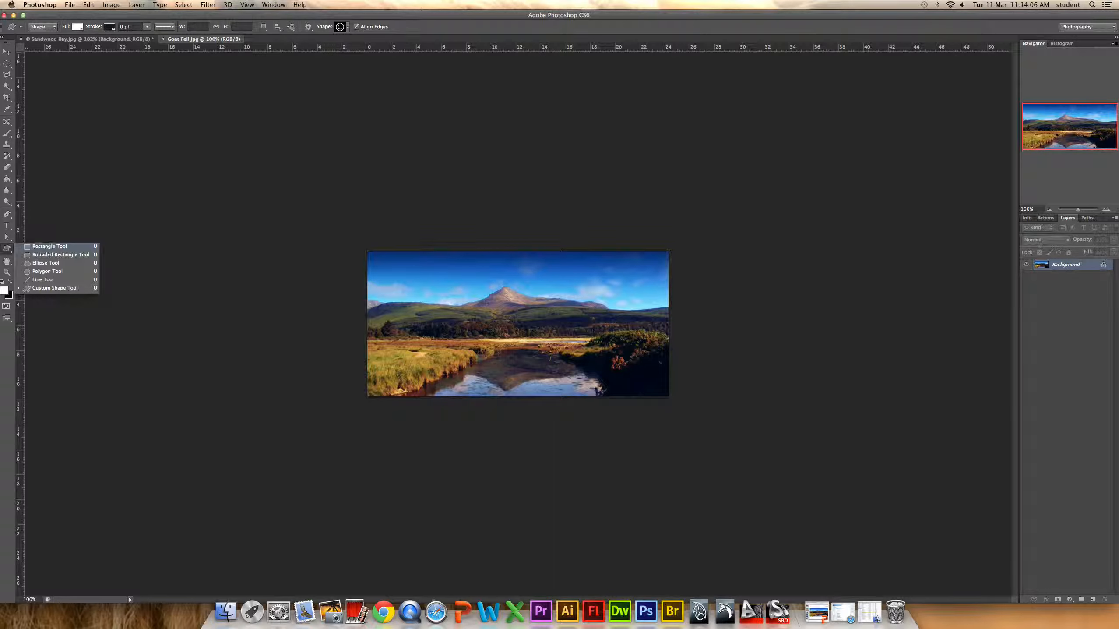
left_click(50, 286)
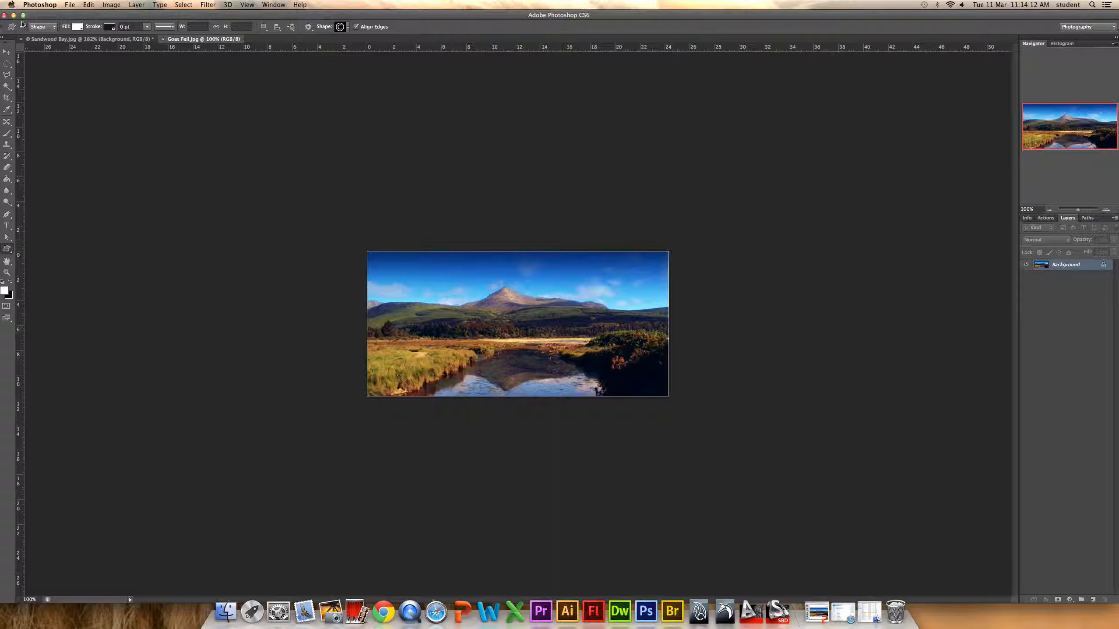
left_click(347, 27)
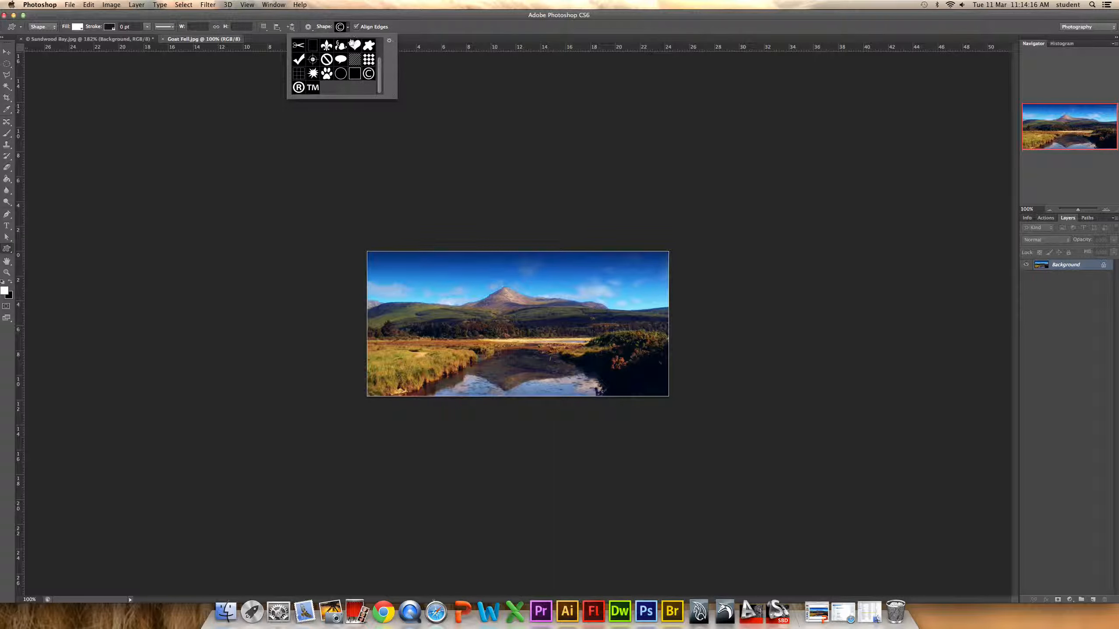
scroll(377, 75, "up", 4)
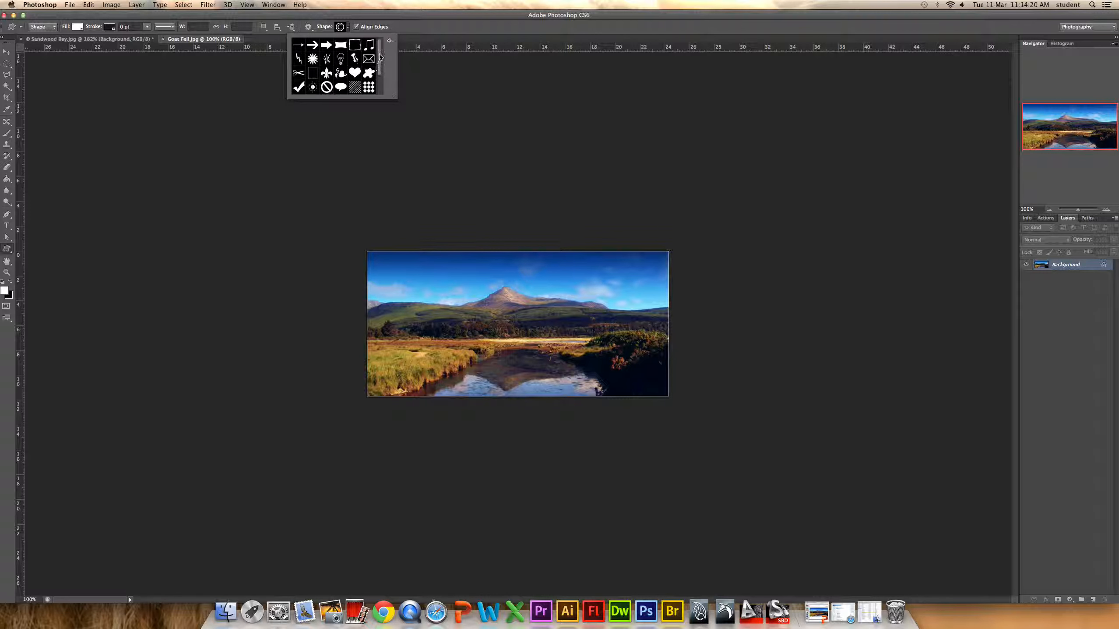
scroll(380, 56, "down", 3)
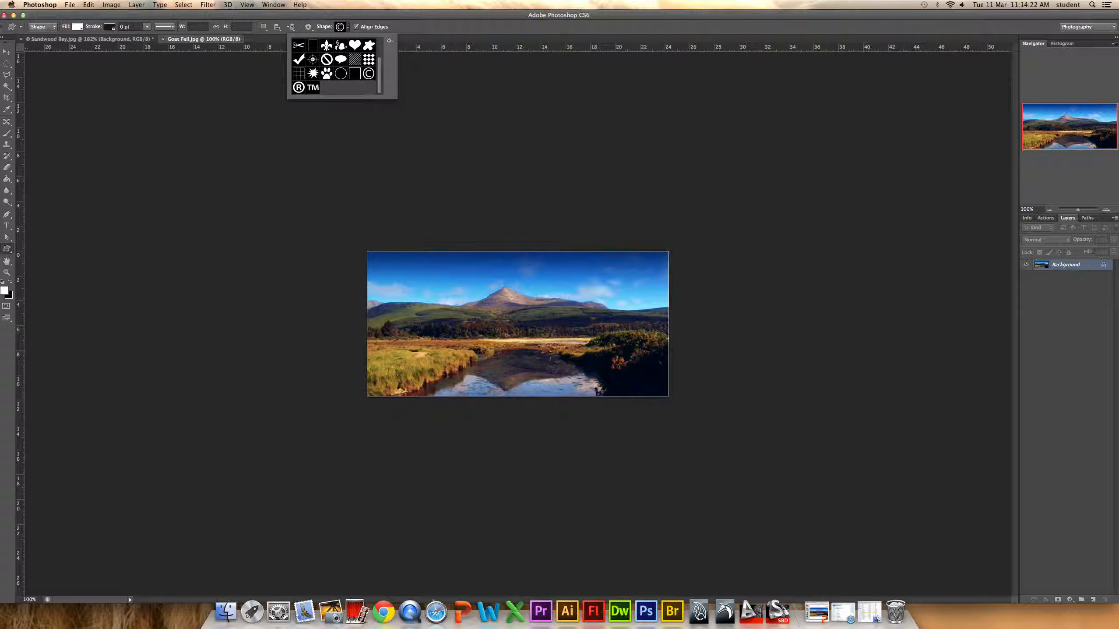
left_click(369, 75)
left_click_drag(443, 262, 596, 398)
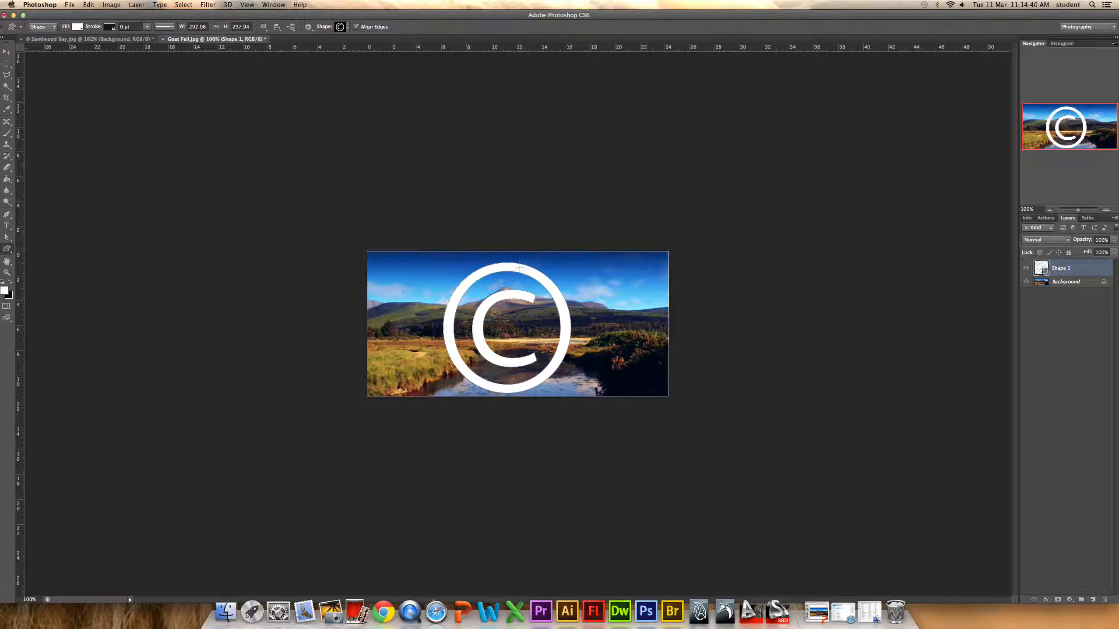
Move the copyright shape slightly so it sits centred on the photo, then deselect it.
left_click(6, 52)
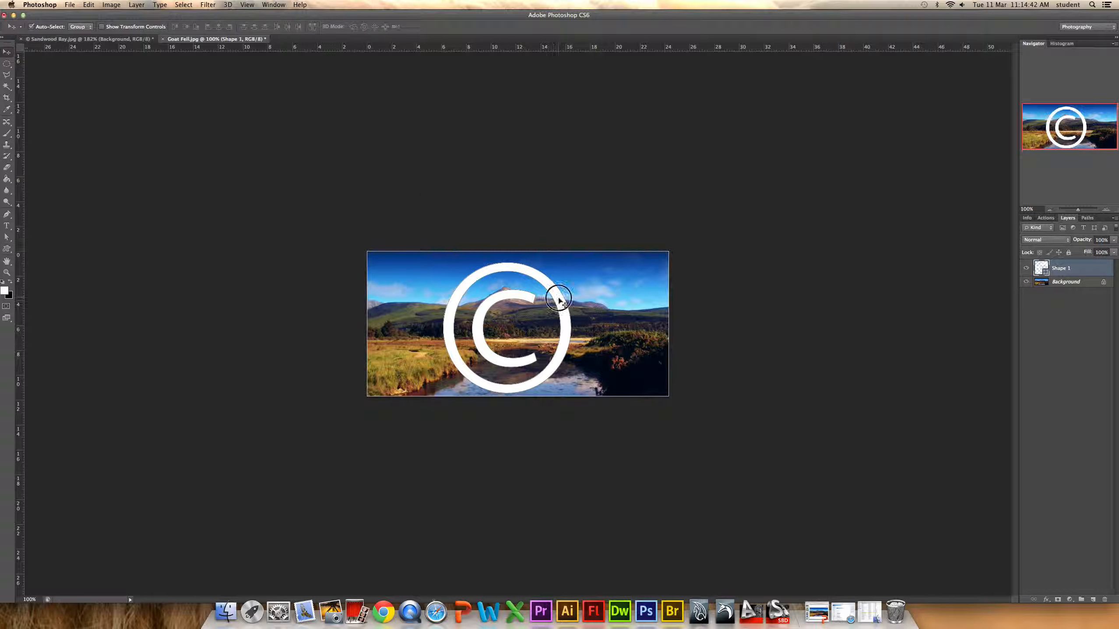
left_click_drag(565, 295, 577, 293)
left_click(888, 236)
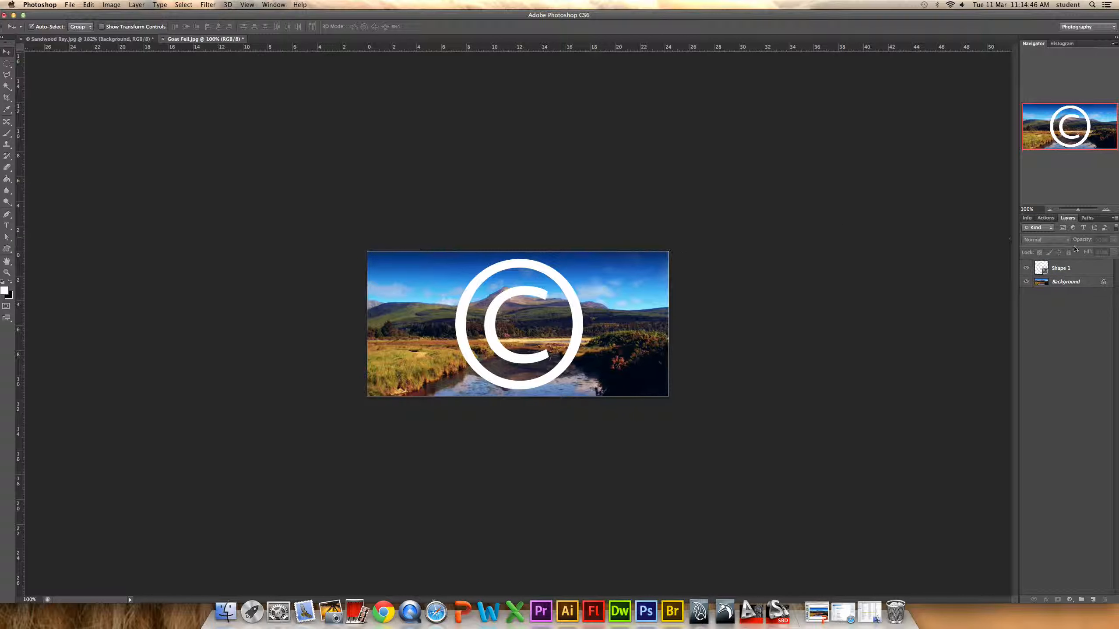
Lower the opacity of the copyright shape layer, Shape 1, to 15%.
left_click(1075, 267)
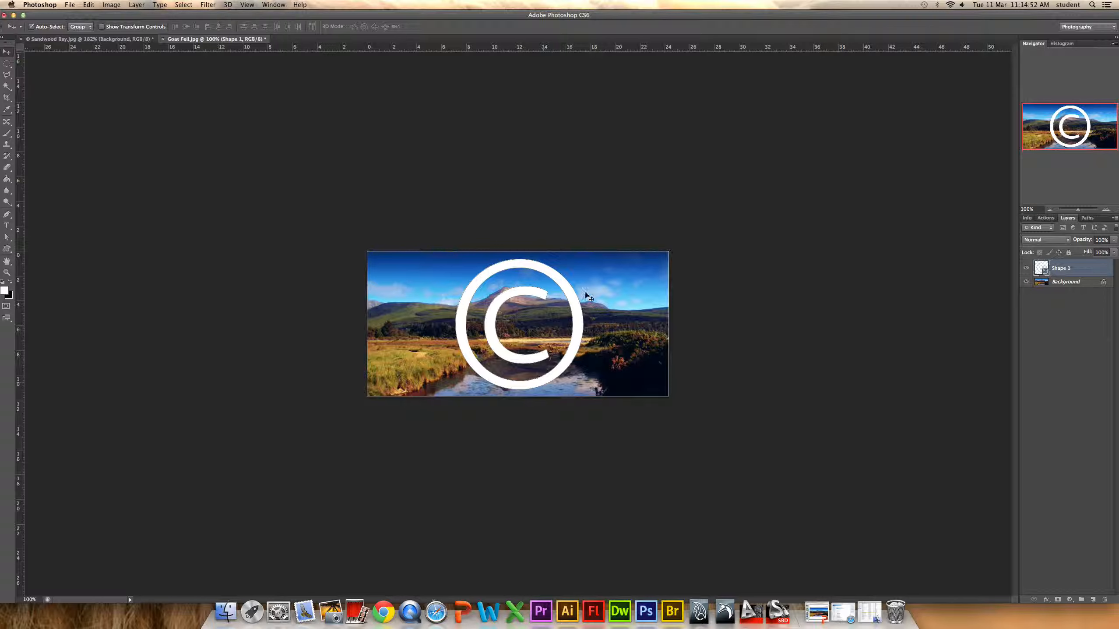
left_click(1114, 240)
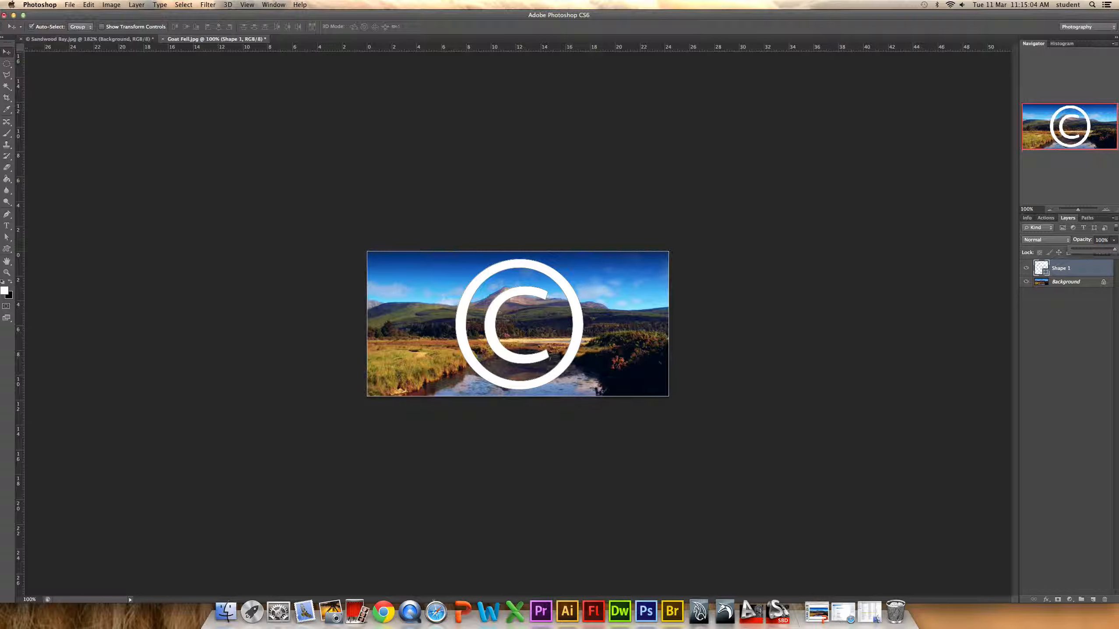
left_click_drag(1092, 243, 934, 273)
left_click(1066, 282)
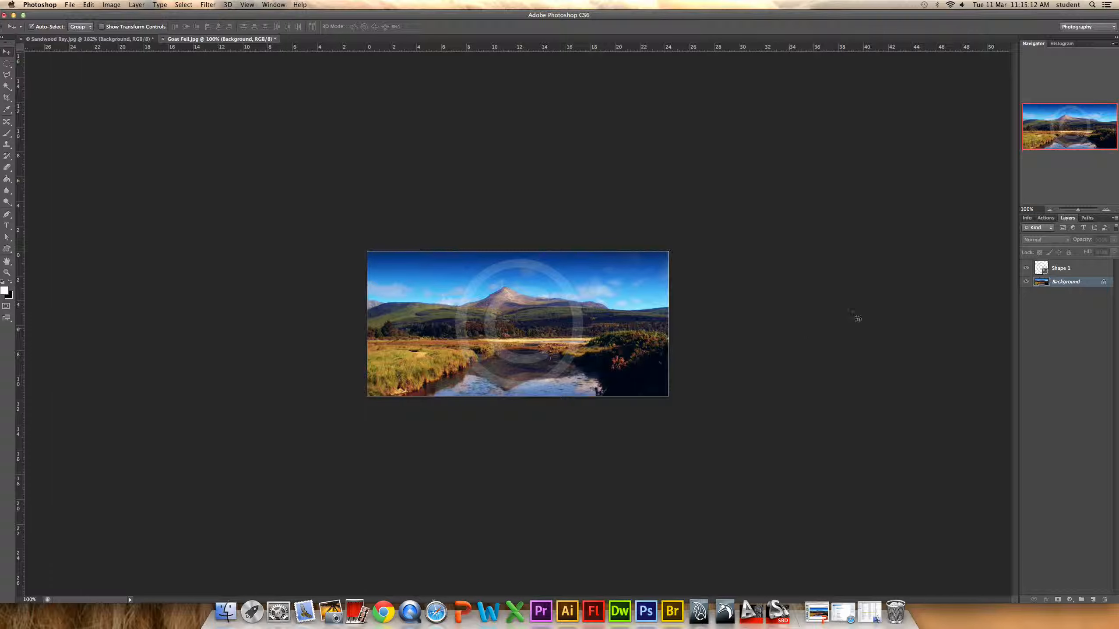
Give the Shape 1 layer a Drop Shadow with 10 px distance and a Bevel & Emboss effect.
left_click(1074, 265)
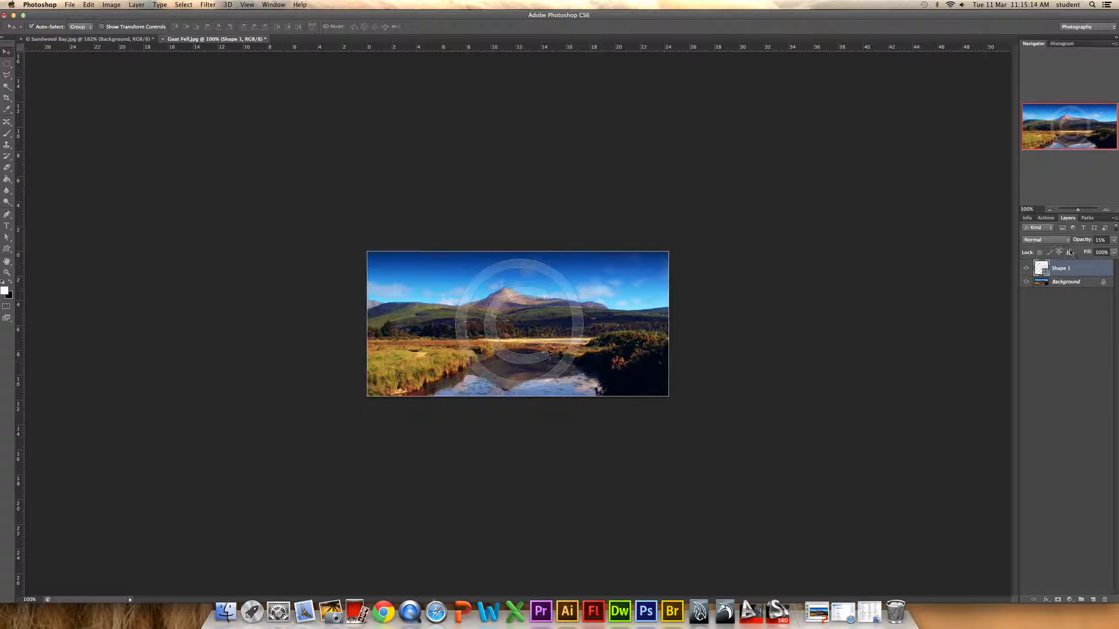
left_click(1092, 269)
double_click(1093, 269)
left_click(777, 290)
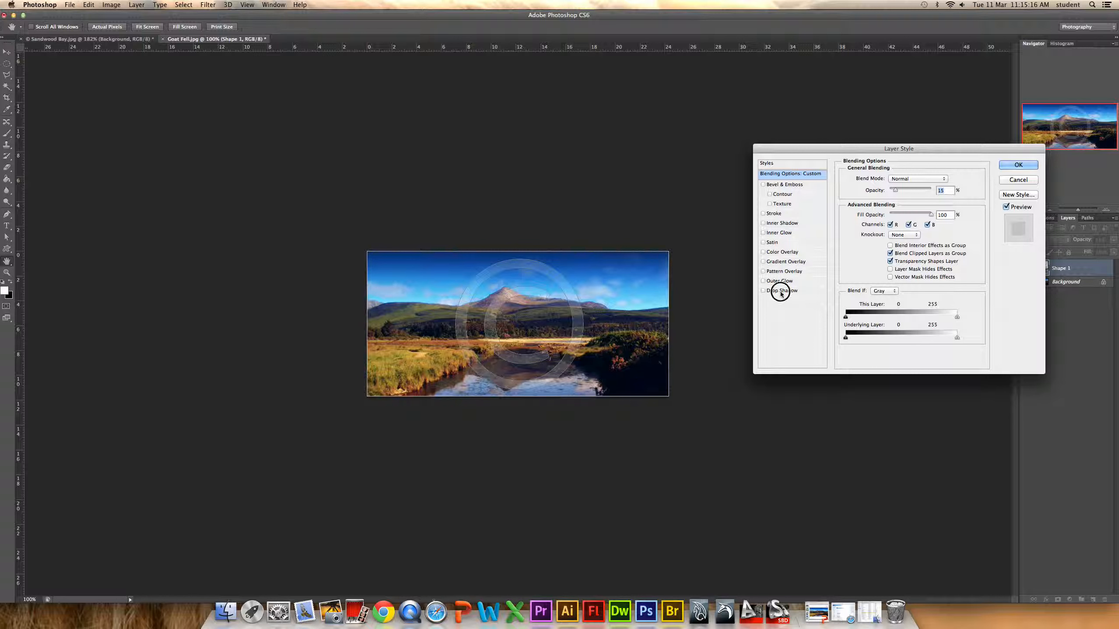
left_click(881, 220)
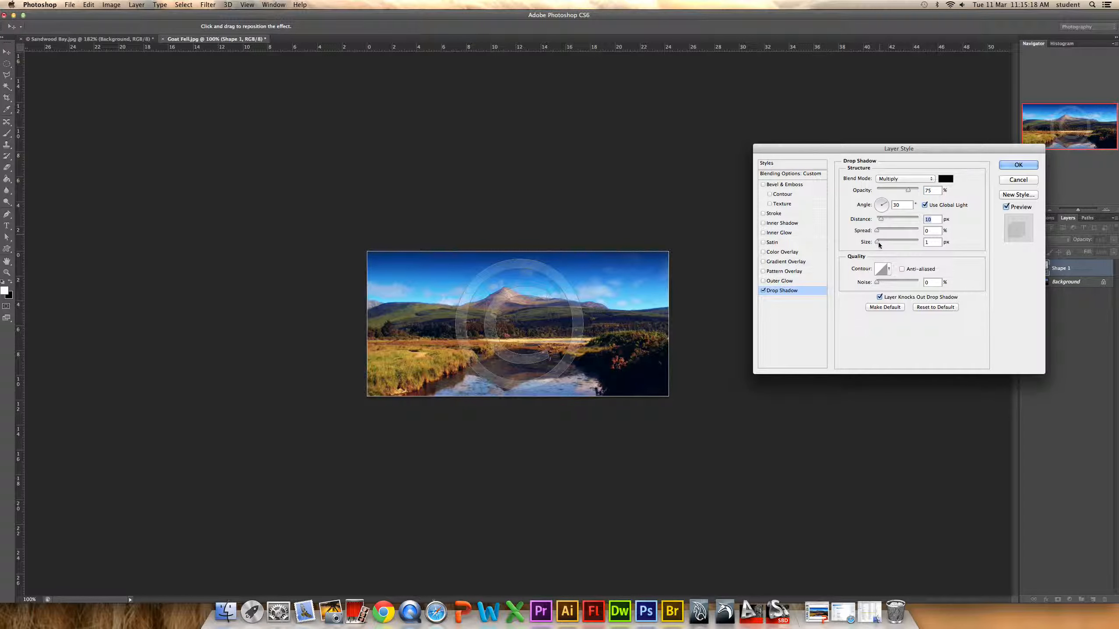
left_click(785, 184)
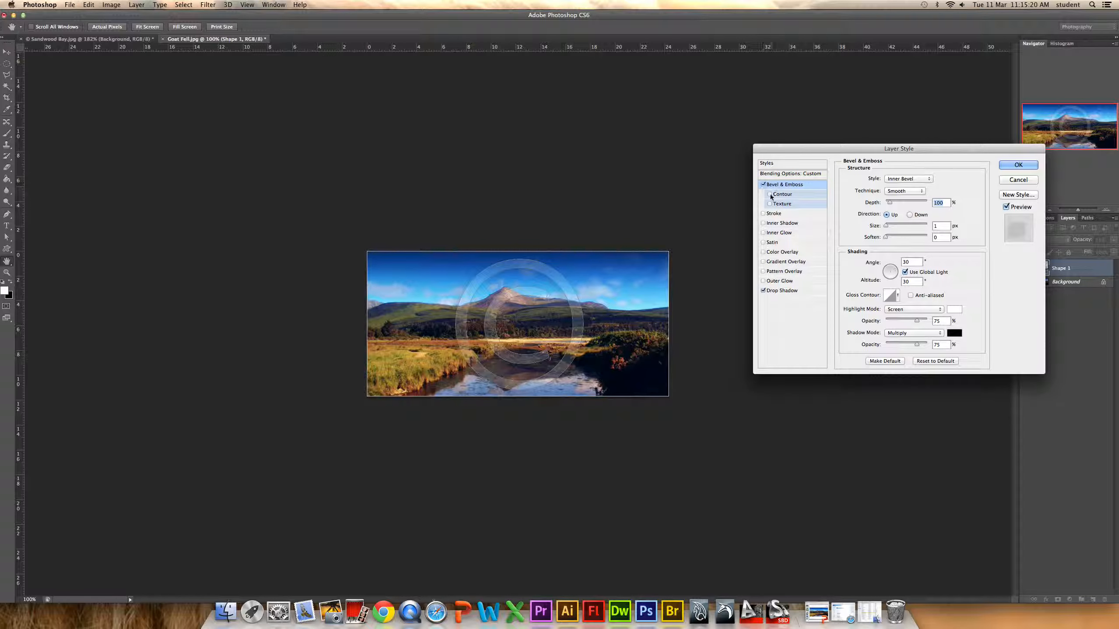
left_click(1019, 165)
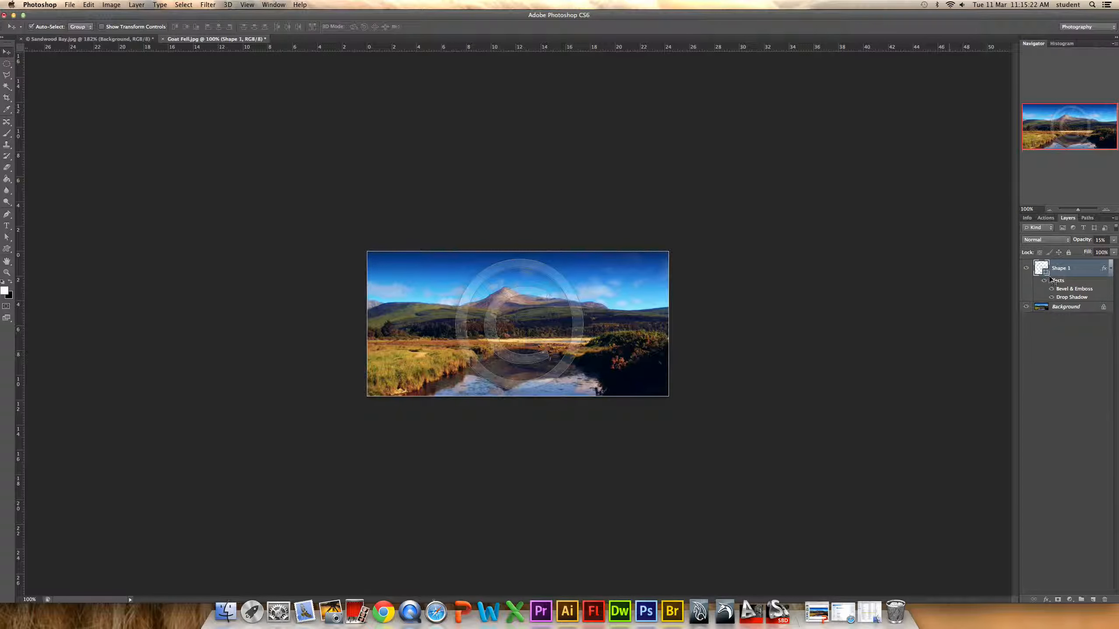
Set the Shape 1 layer's blend mode to Multiply and raise its opacity to 44%.
left_click(1063, 241)
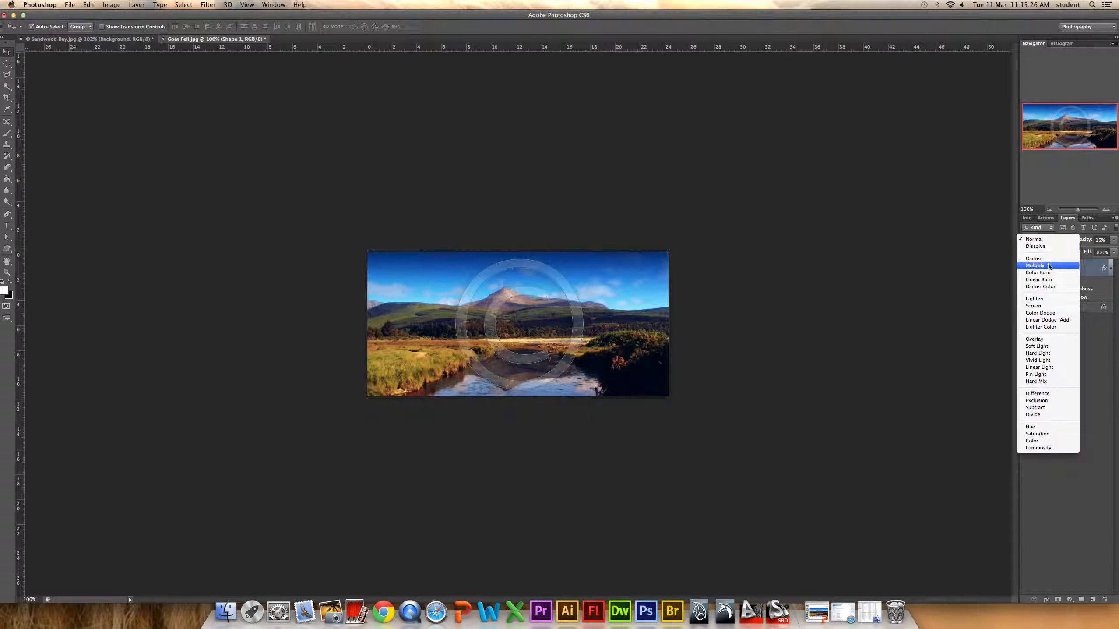
left_click(1040, 266)
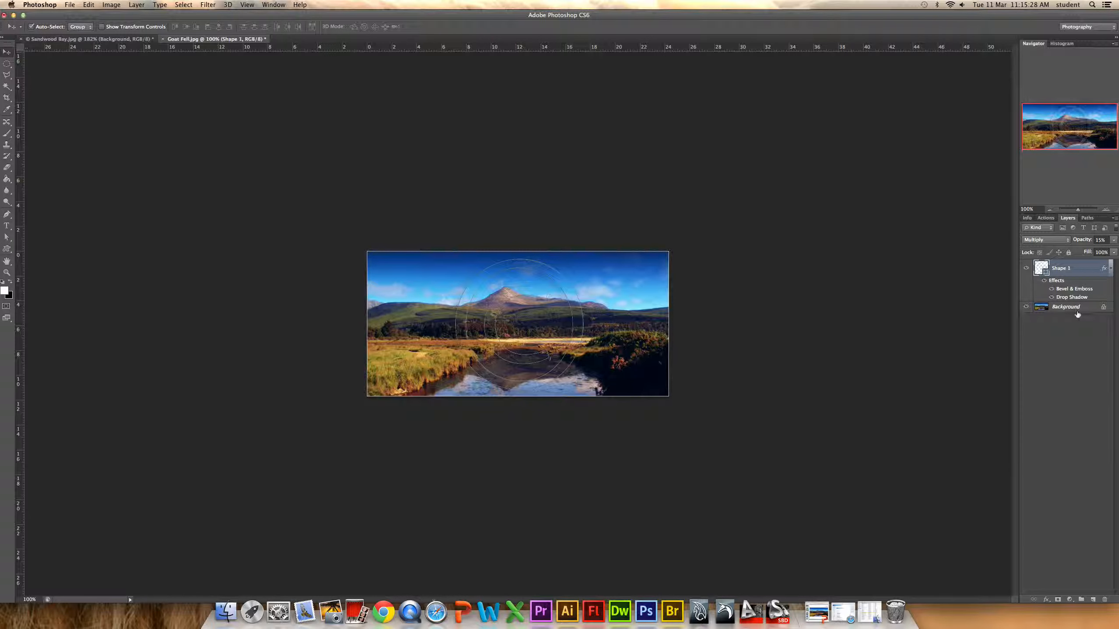
left_click(1115, 240)
left_click_drag(1079, 251, 1090, 251)
left_click(1079, 309)
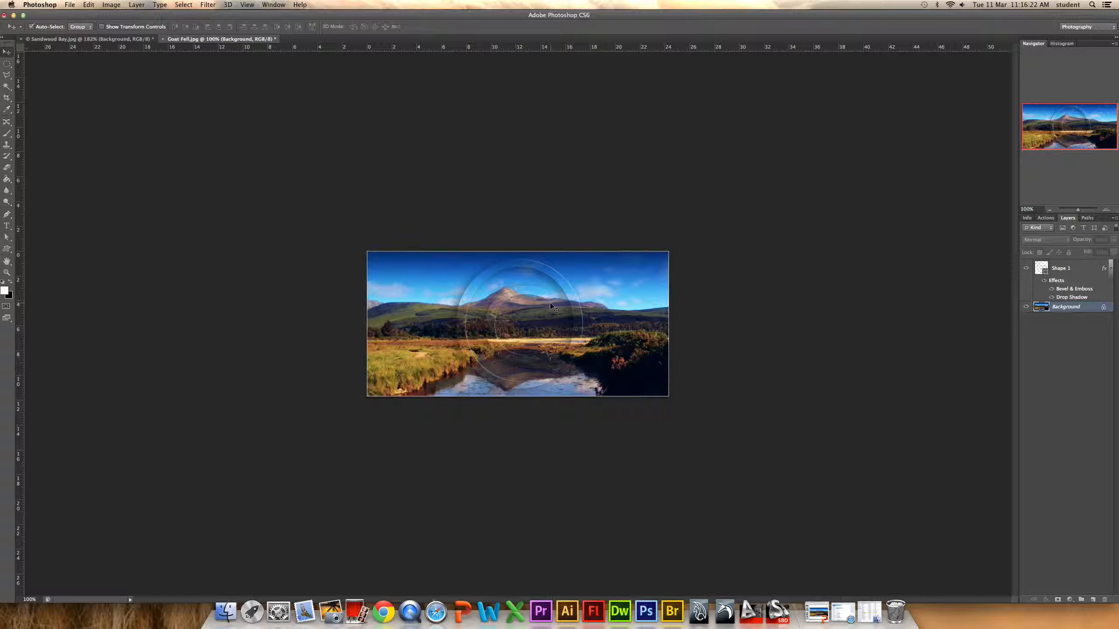
Hide the Shape 1 layer and add a new empty layer above it.
left_click(1026, 268)
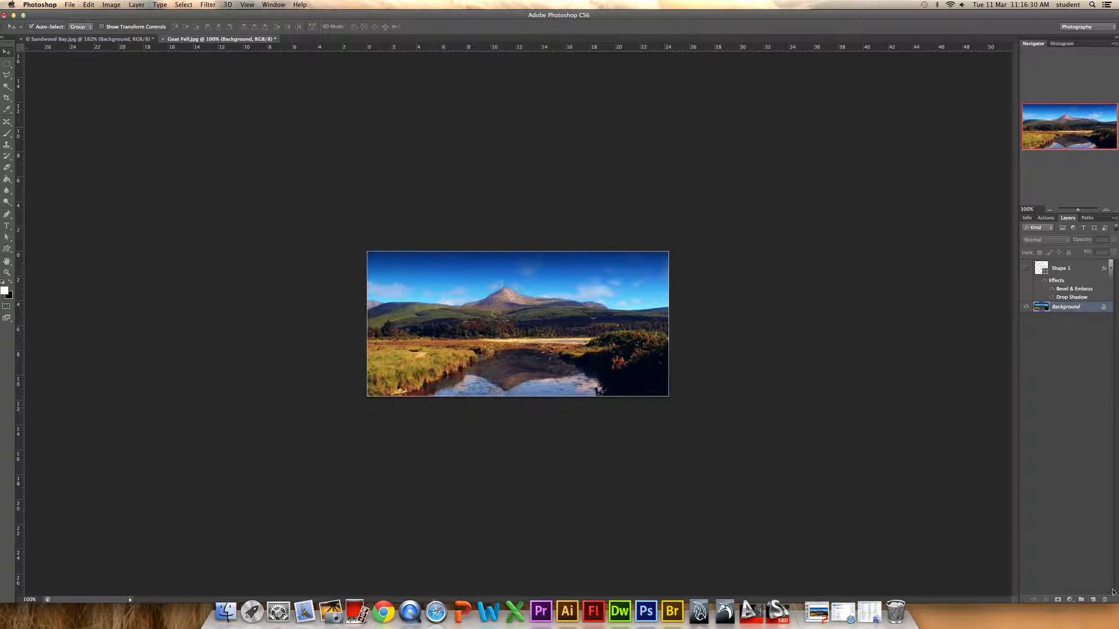
left_click(1094, 599)
left_click_drag(1084, 311, 1066, 264)
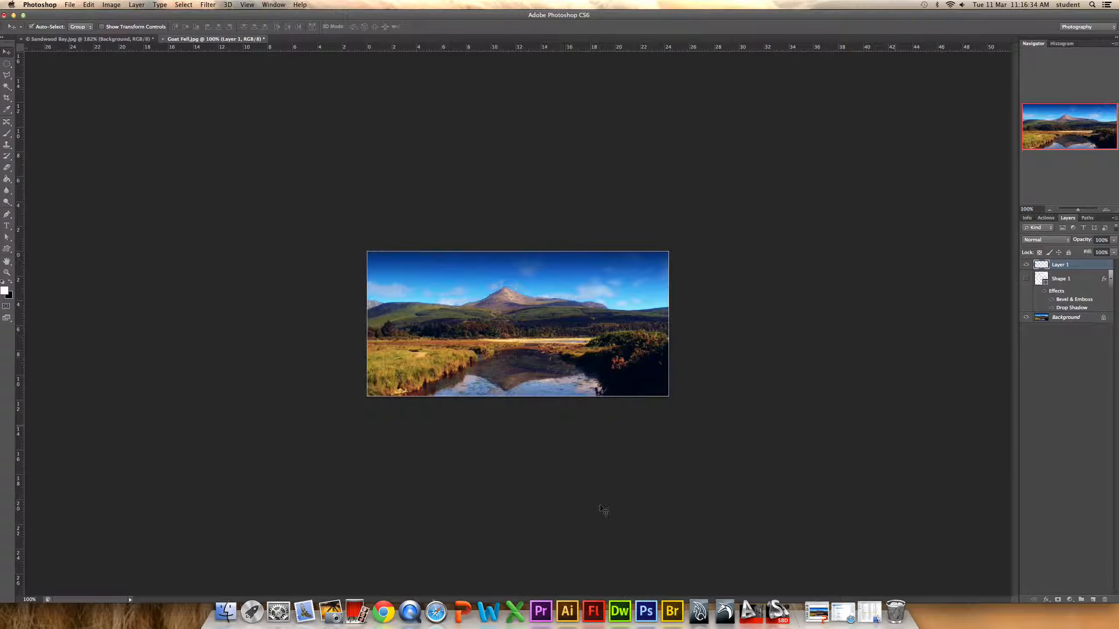
Stamp the white MGM monogram brush at 289 px once over the centre of the photo on the new layer.
left_click(6, 133)
left_click(39, 28)
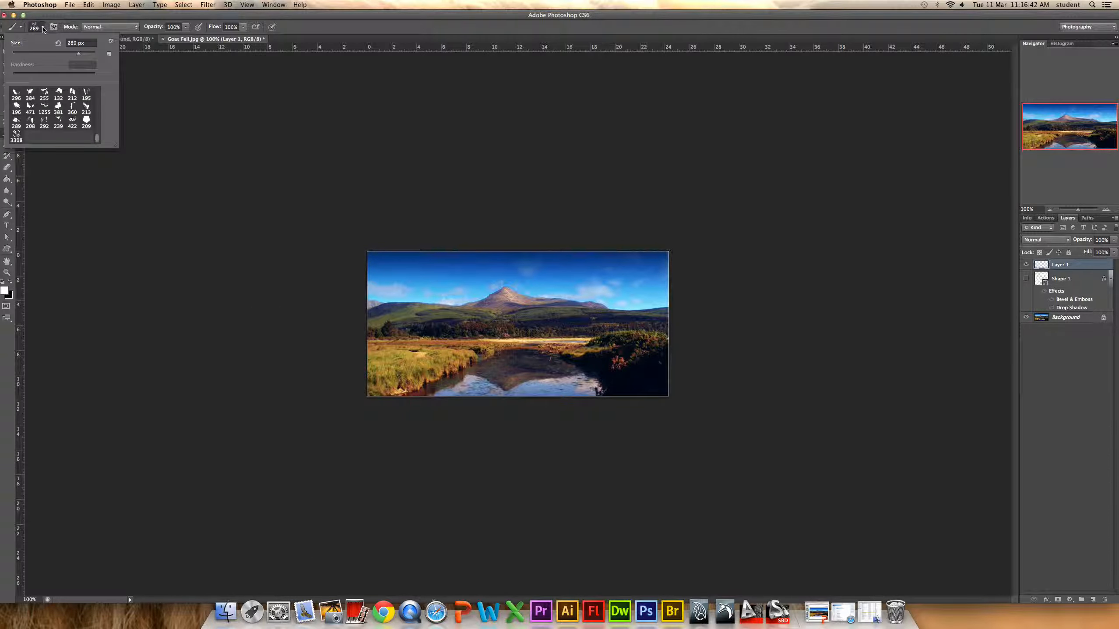
mouse_move(98, 139)
left_mouse_down()
mouse_move(98, 93)
mouse_move(98, 147)
left_mouse_up()
key("Return")
left_click(515, 326)
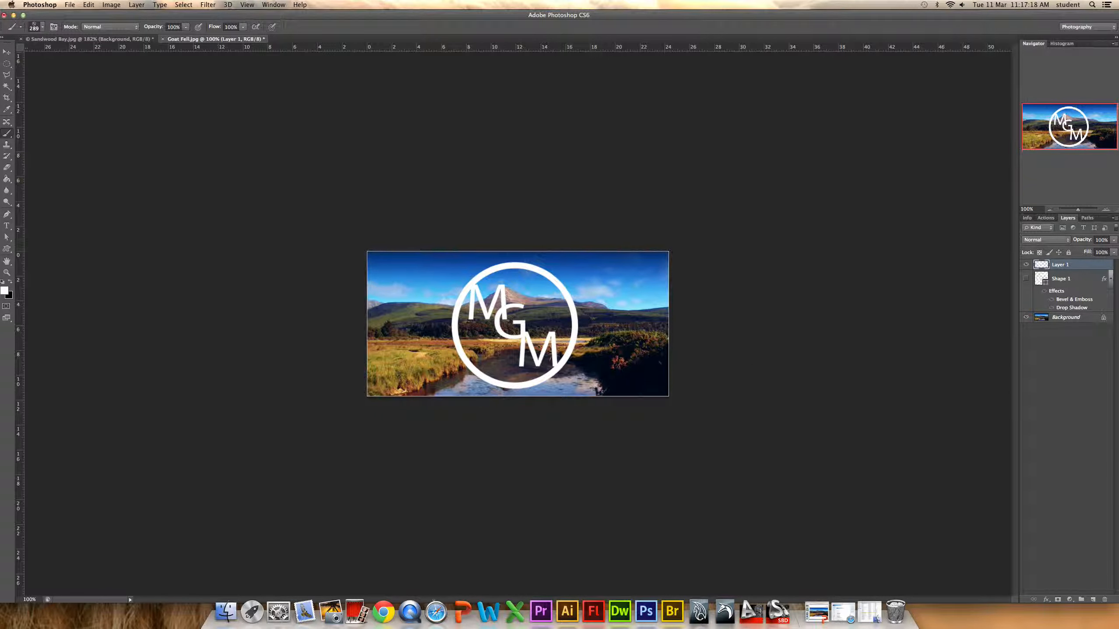
Copy the layer style of Shape 1 and paste it onto the monogram layer, Layer 1.
left_click(1051, 285)
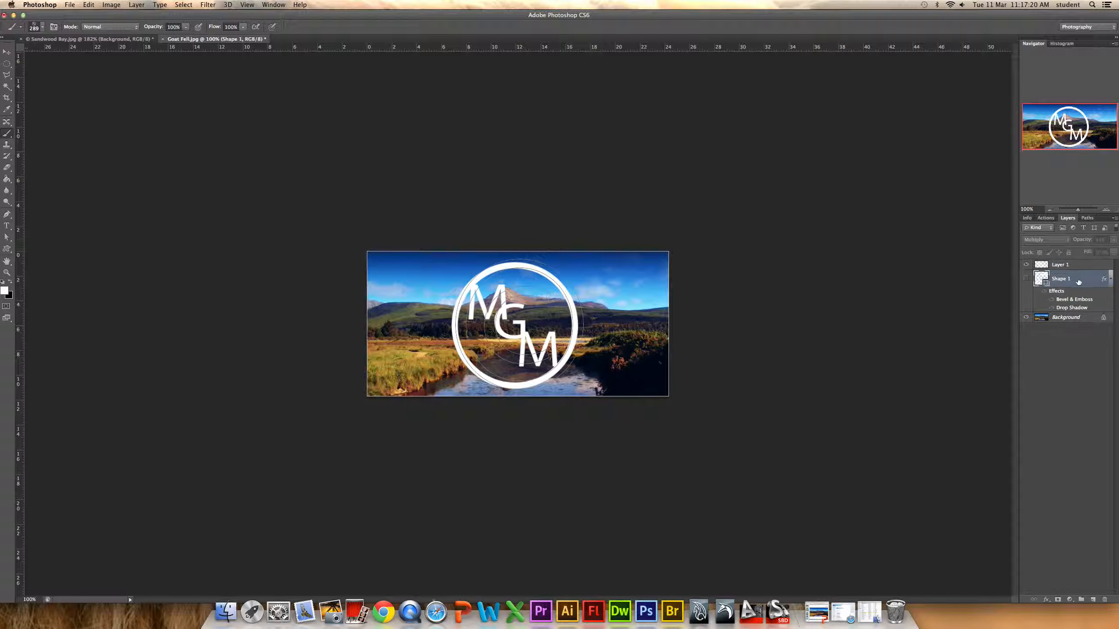
right_click(1079, 280)
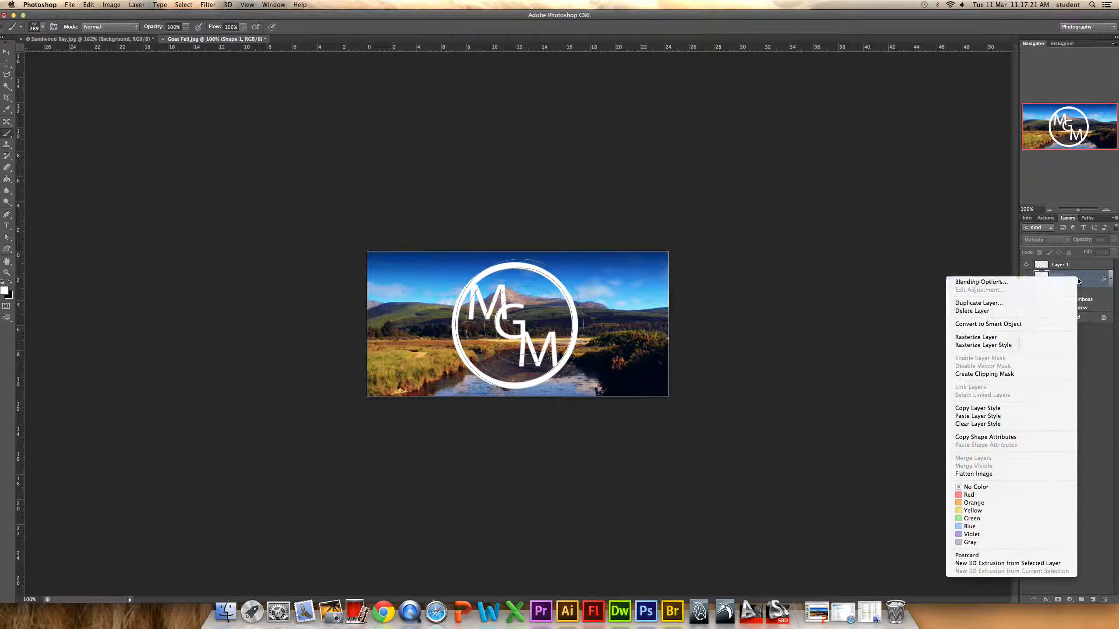
left_click(972, 410)
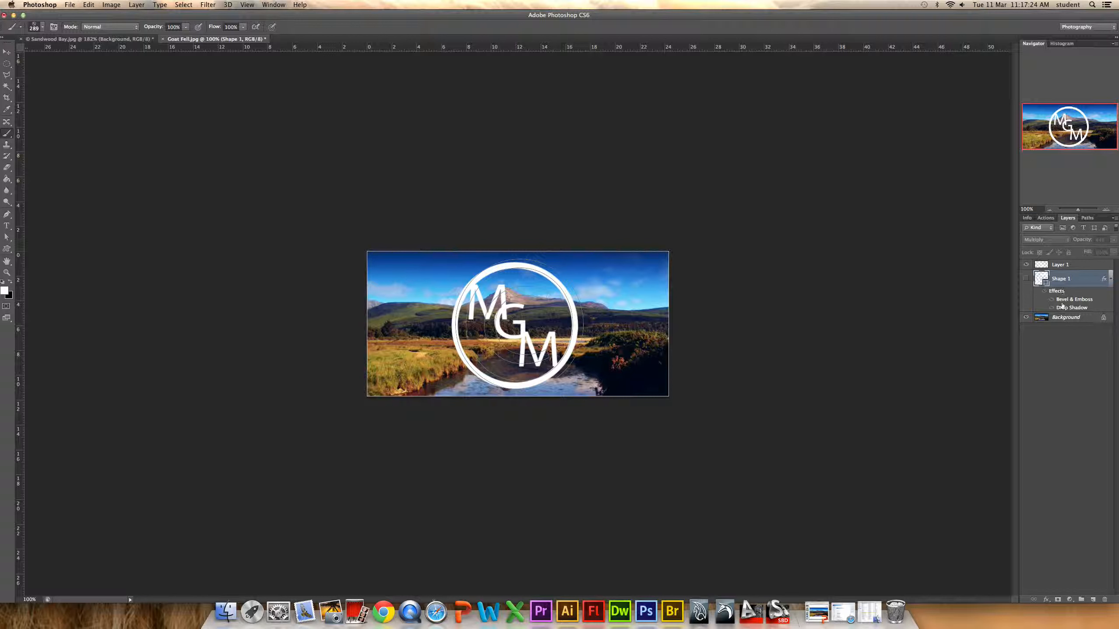
right_click(1073, 265)
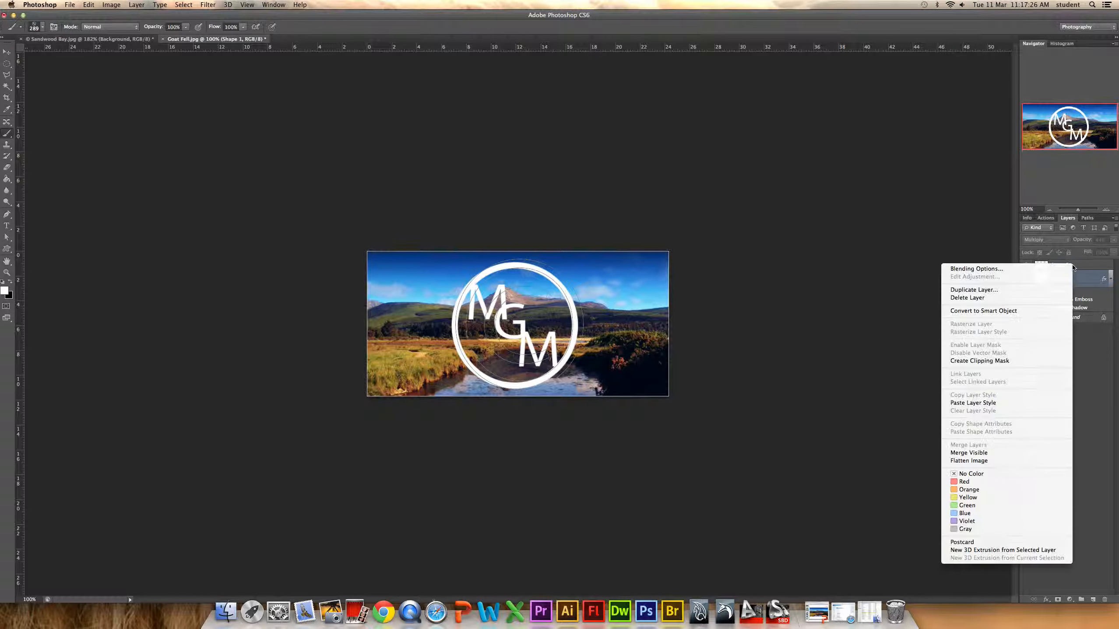
left_click(976, 403)
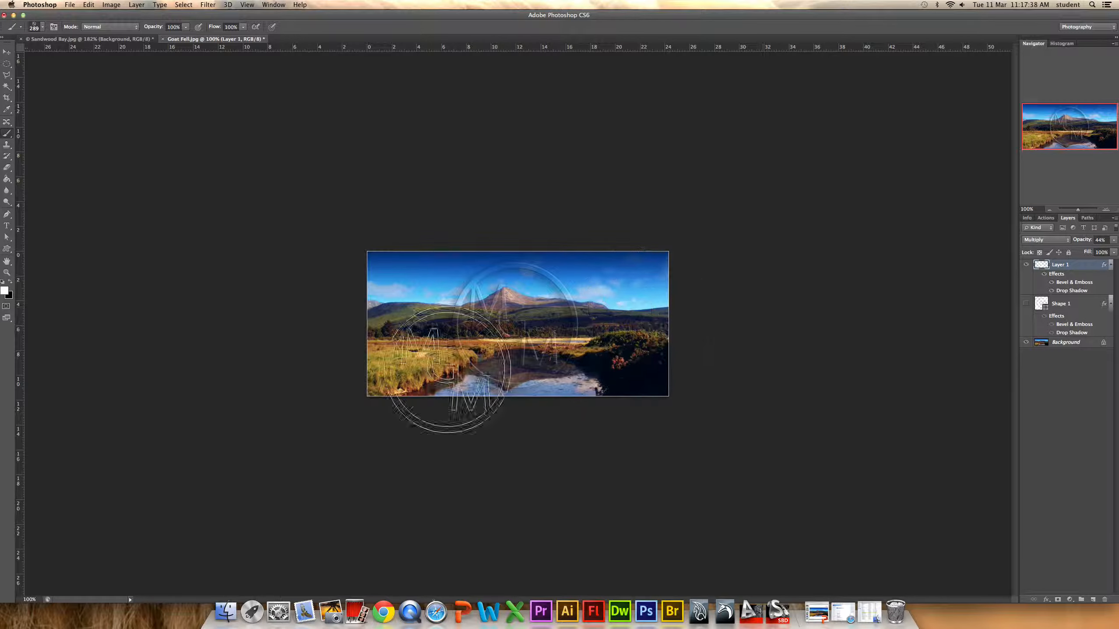
Open the image's file information and set the document title to "Goat Fell".
left_click(69, 5)
left_click(80, 192)
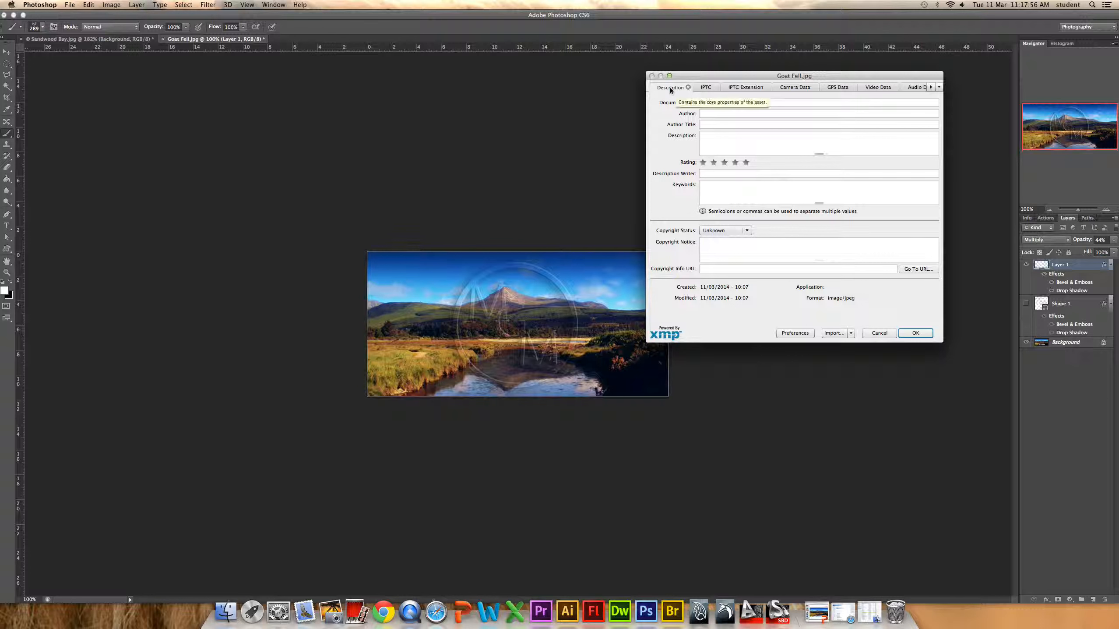
left_click(705, 103)
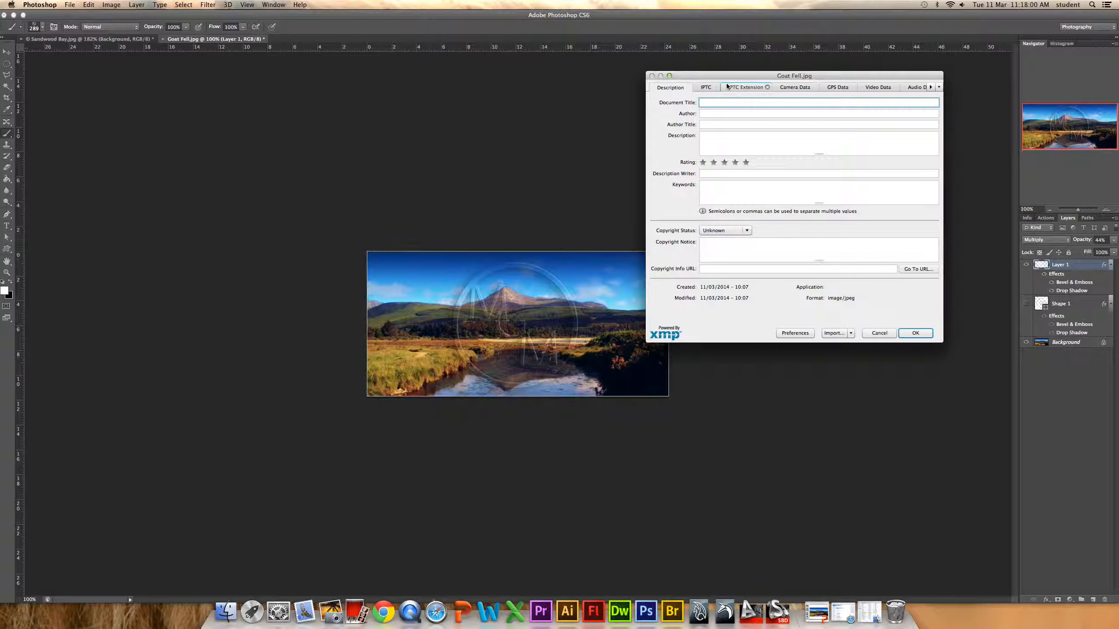
type("Goat Fell")
key("Tab")
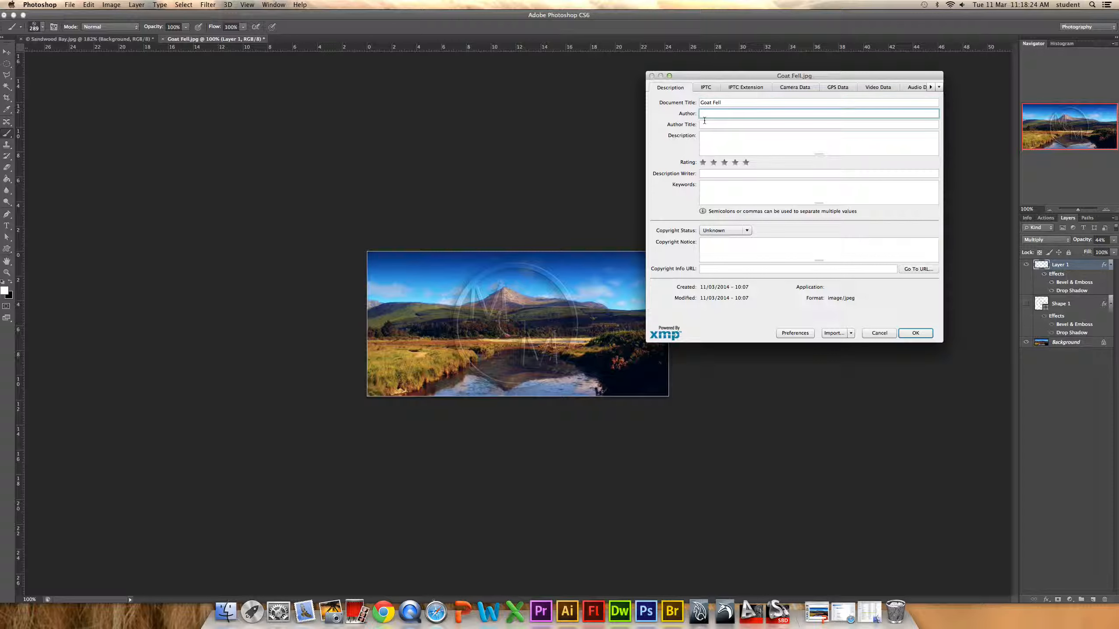
Enter the photographer's full name as the author and set the author title to "Mr".
type("Mark")
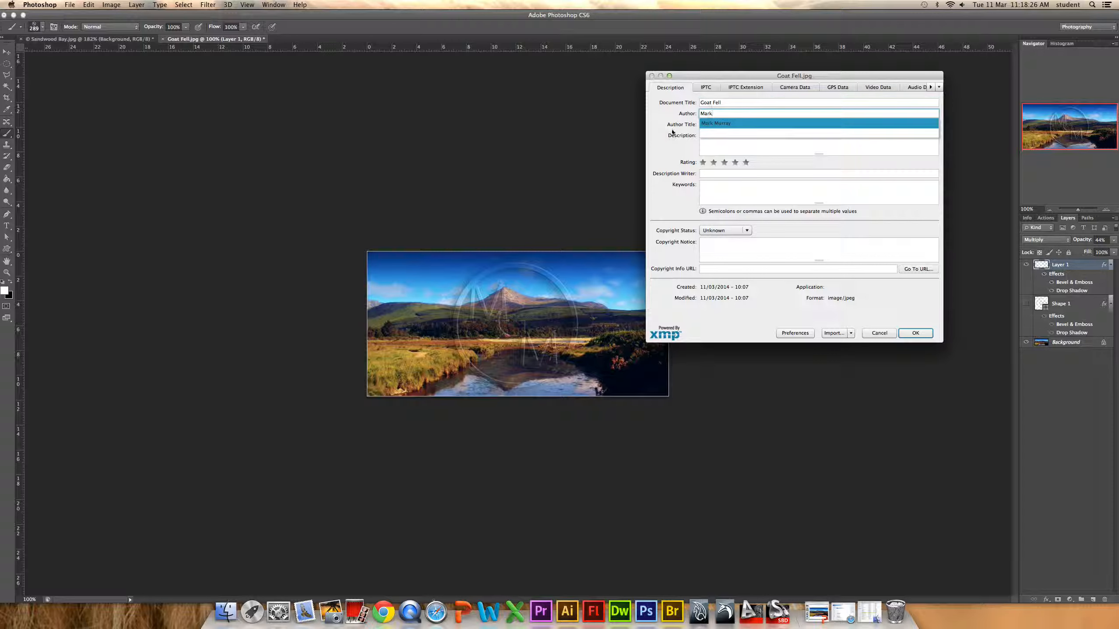
left_click(718, 124)
left_click(718, 124)
type("Mr")
key("Tab")
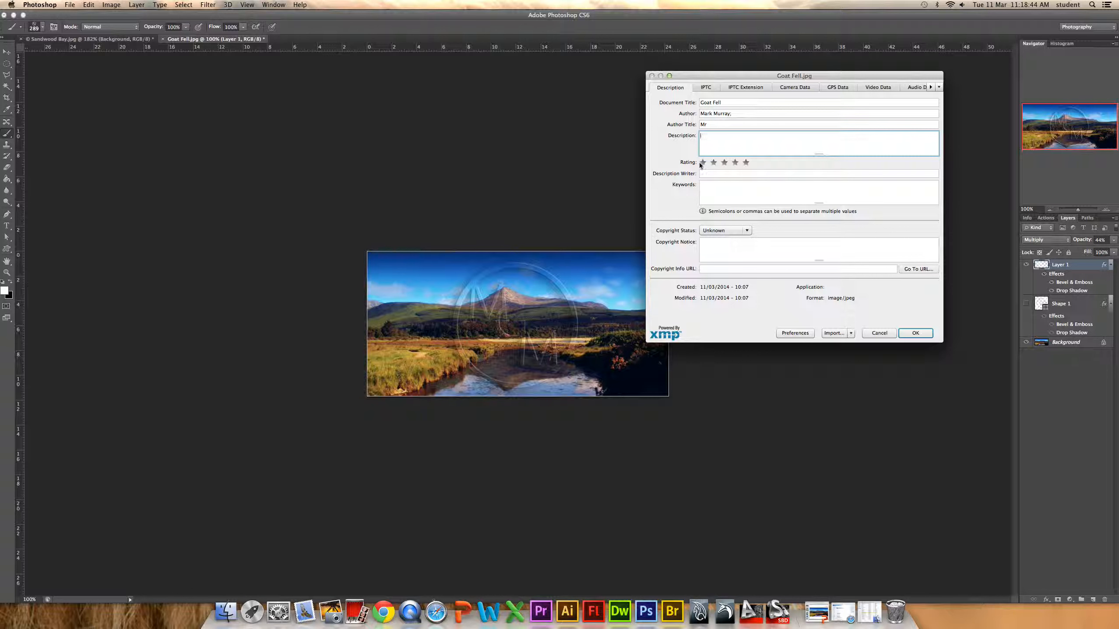
Rate the image five stars and enter the photographer's full name as the description writer.
left_click(747, 163)
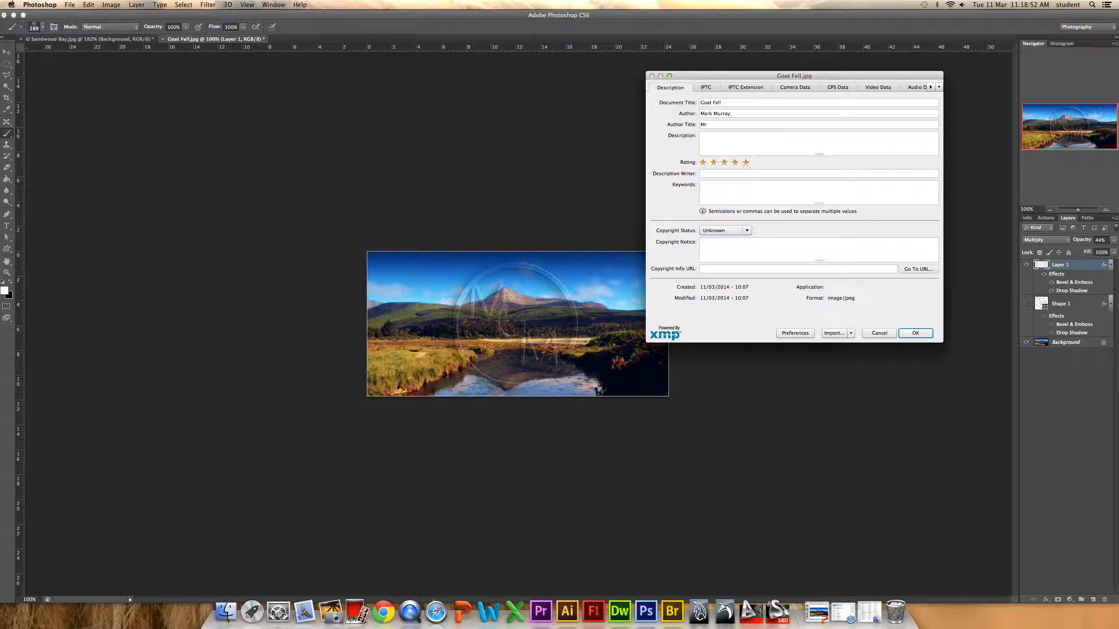
left_click(725, 173)
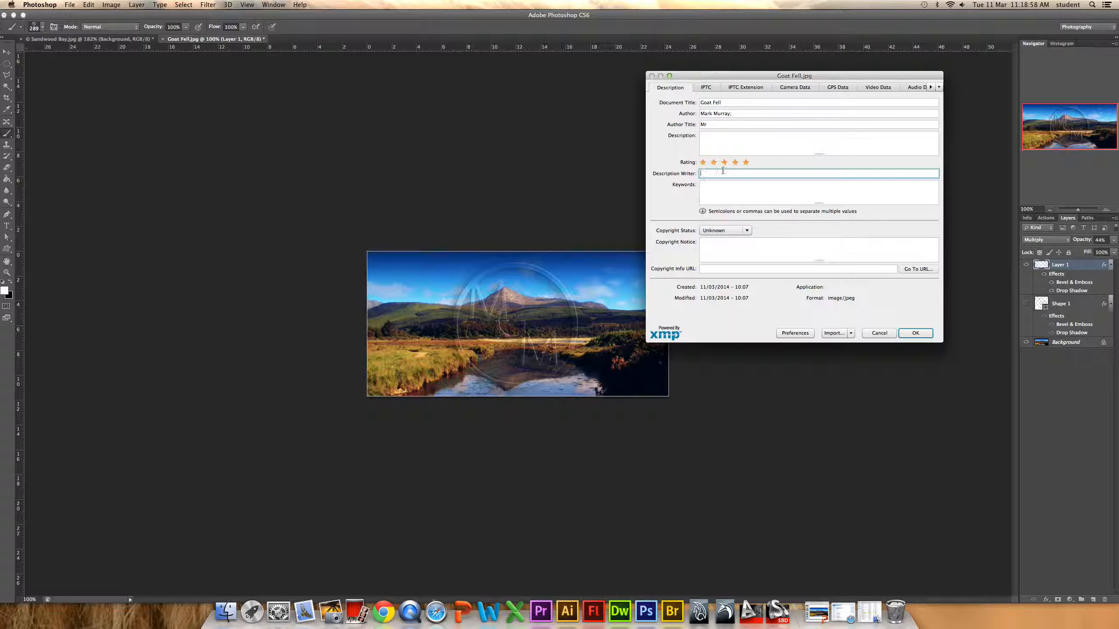
type("Mar")
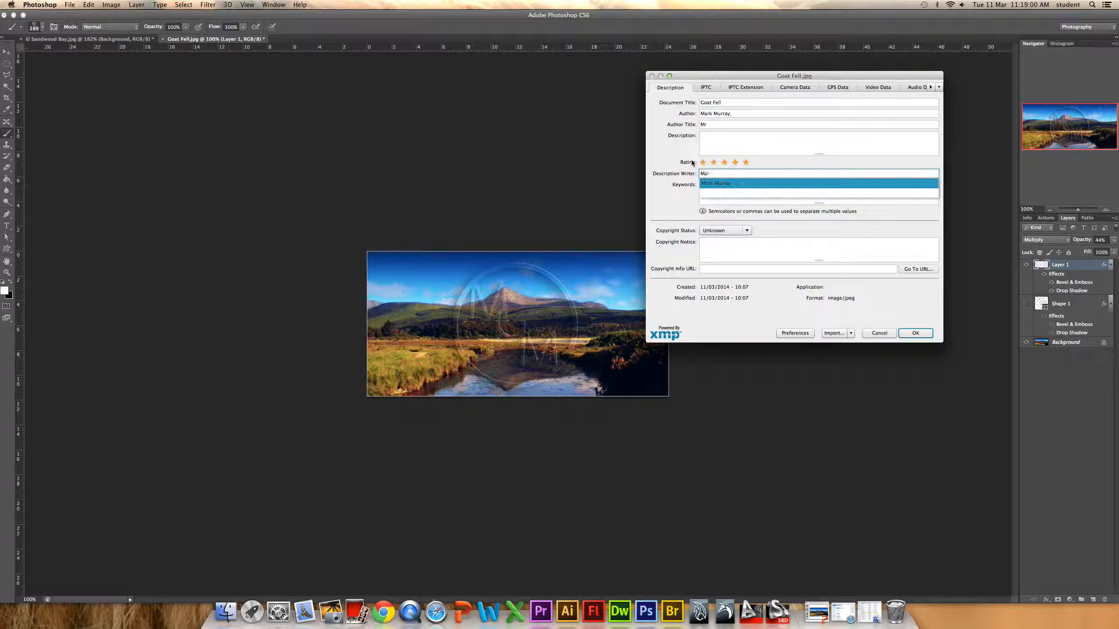
left_click(703, 185)
Add the keywords "Goat Fell; Arran; Scotland" to the image's file information.
left_click(704, 190)
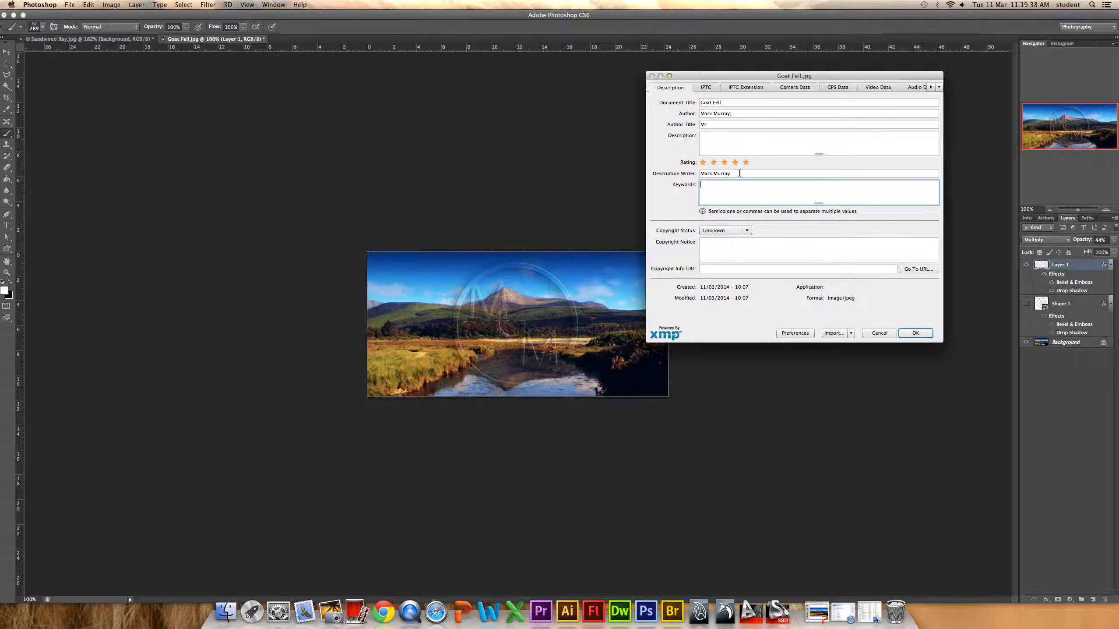
type("Goat Fell; Arran")
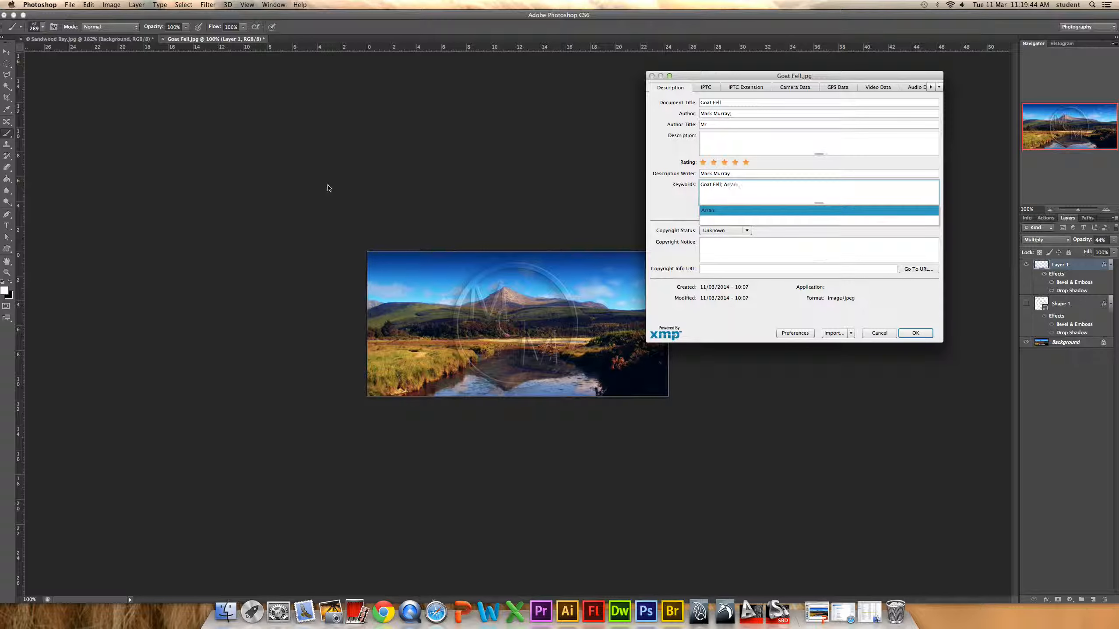
type(";")
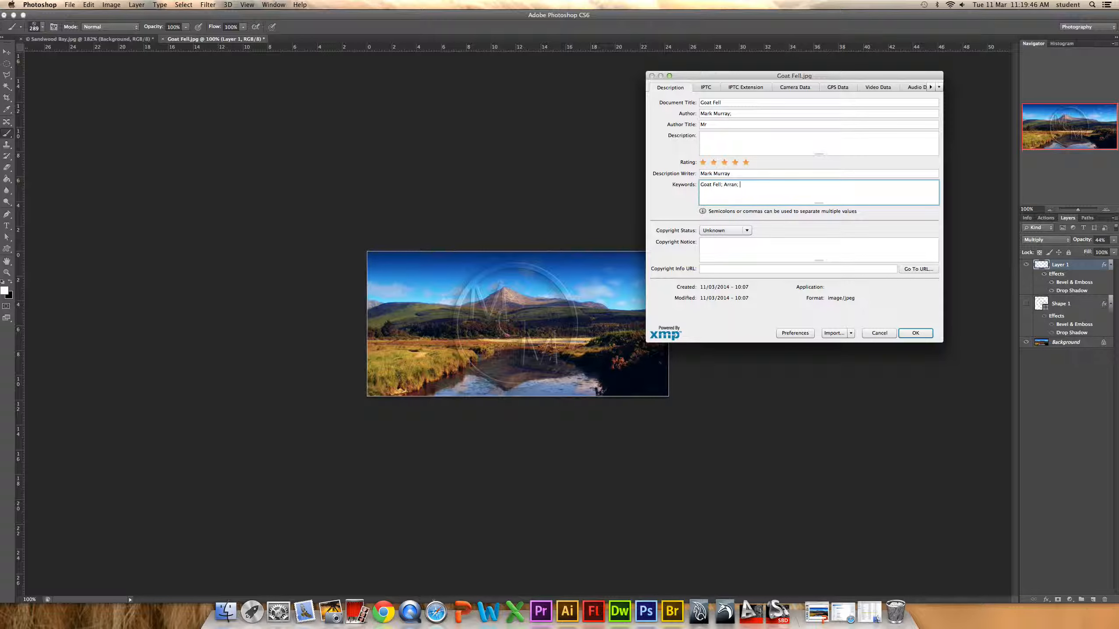
type("Scotland")
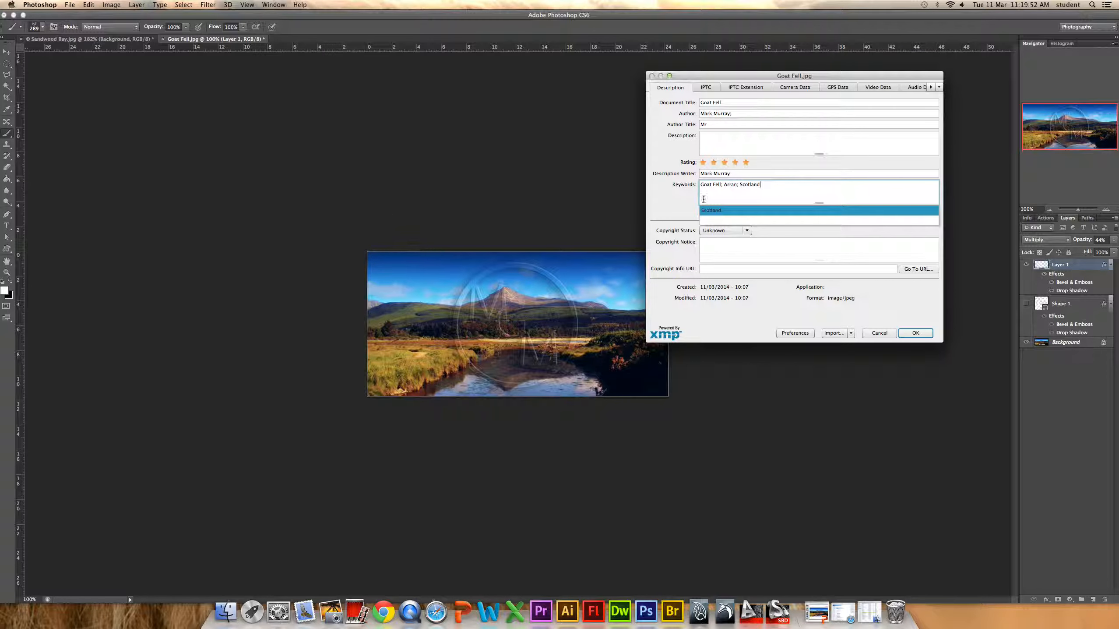
left_click(724, 211)
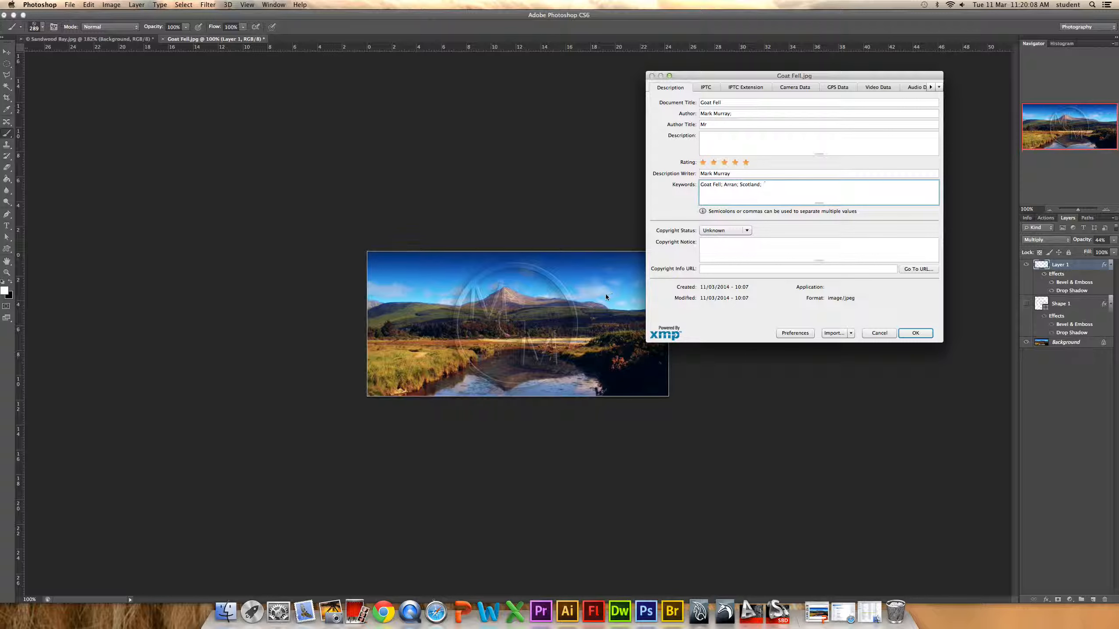
Set the copyright status to Copyrighted, leave the copyright notice and info URL empty, and apply the file information.
left_click(725, 230)
left_click(722, 240)
left_click(816, 250)
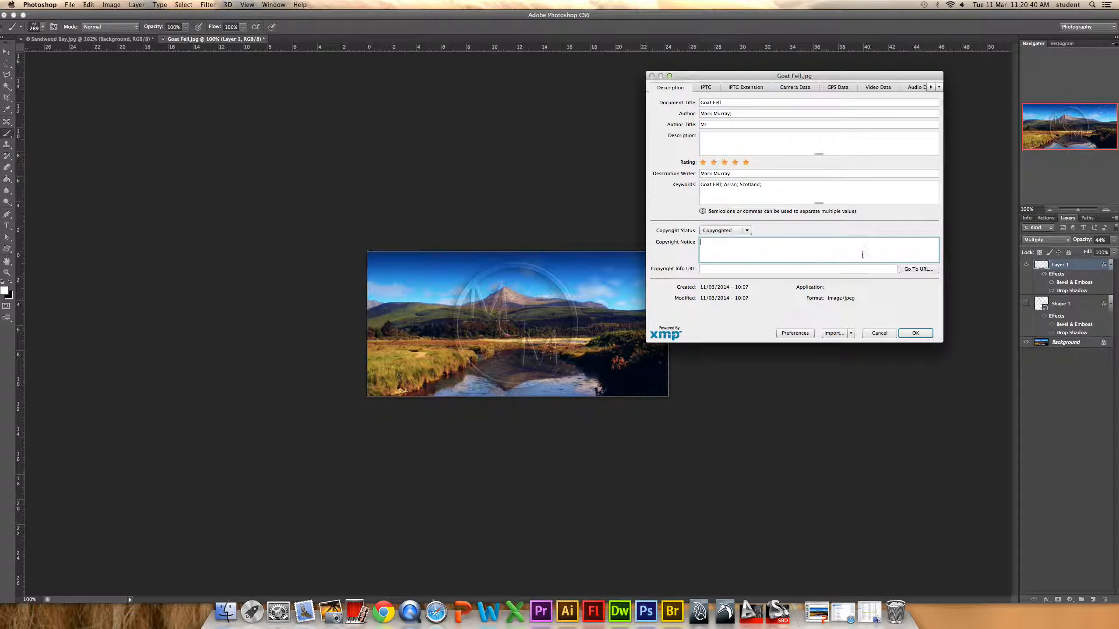
left_click(769, 268)
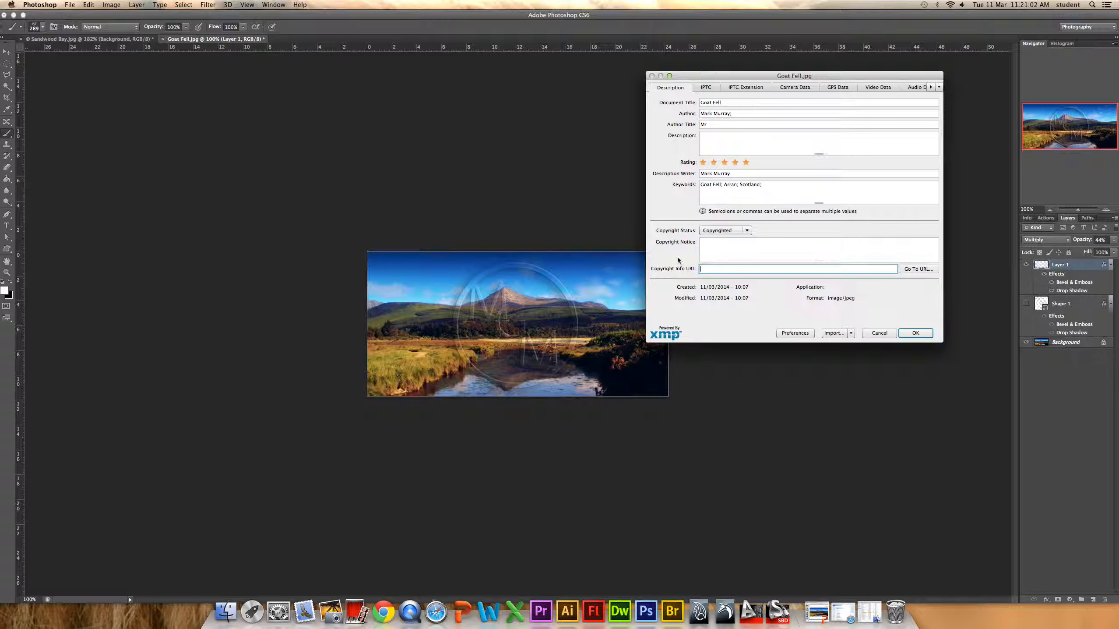
left_click(919, 335)
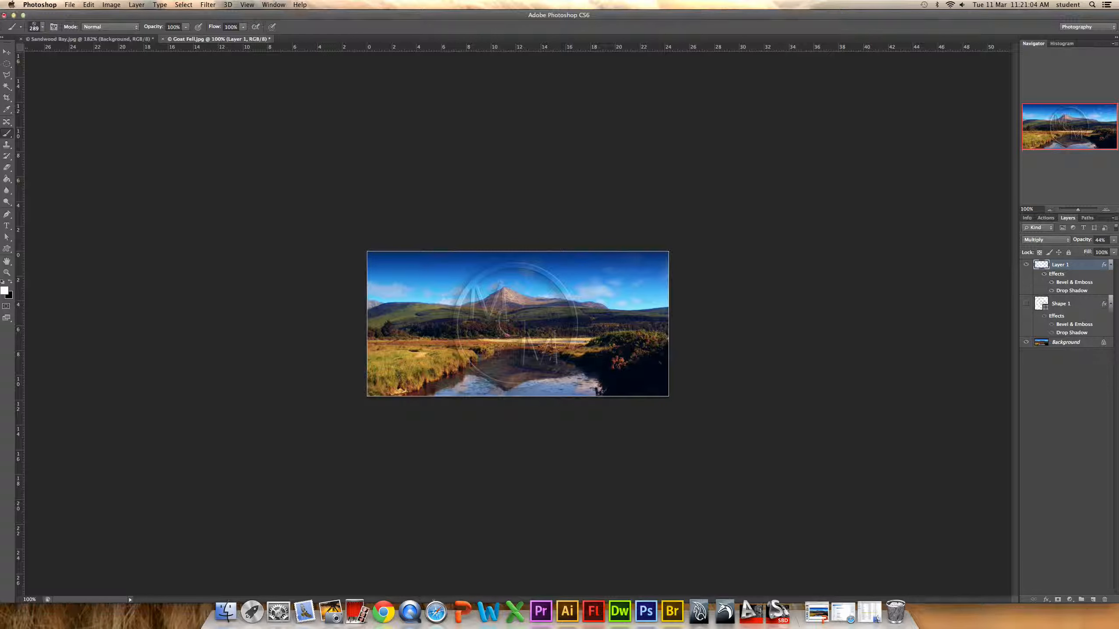
Save the watermarked image as a JPEG copy named "Goat Fell copyrighted.jpg" at maximum quality 12.
left_click(70, 5)
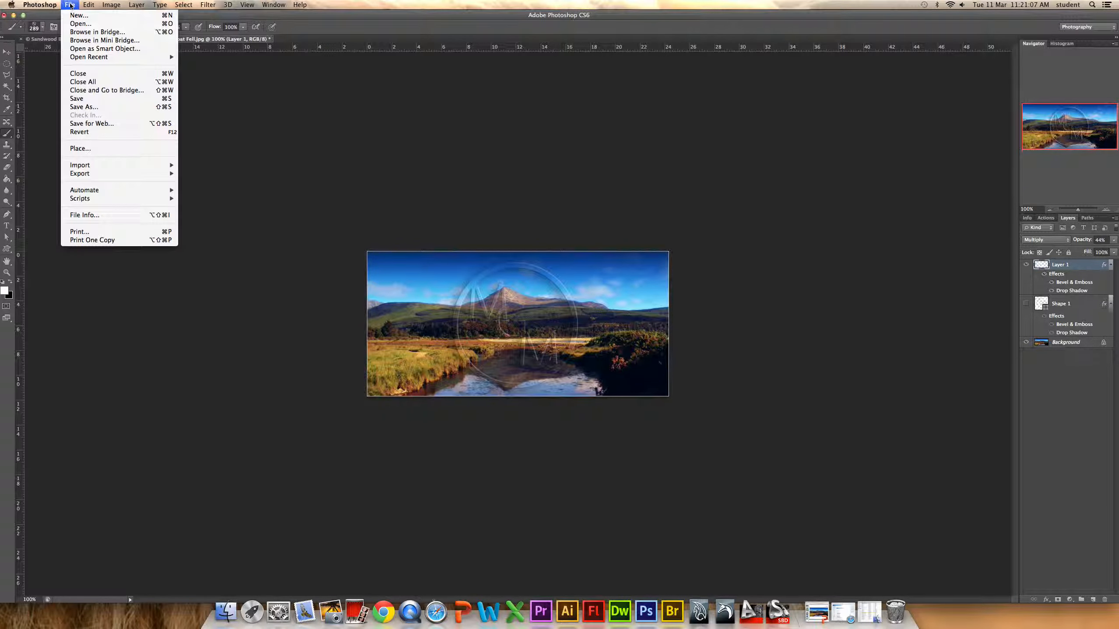
left_click(97, 99)
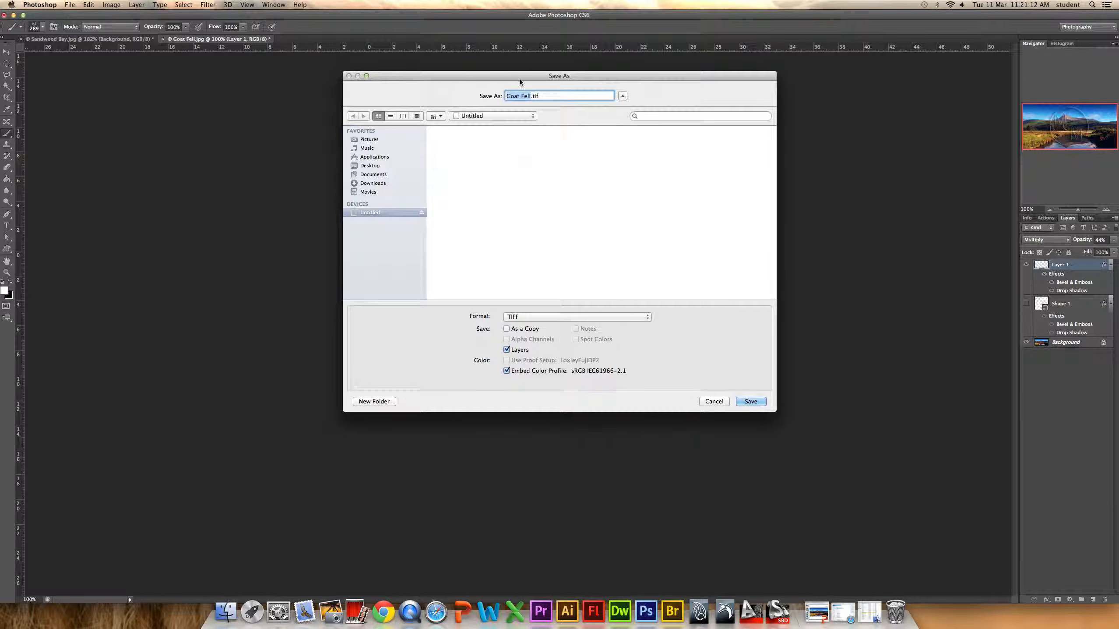
left_click(550, 316)
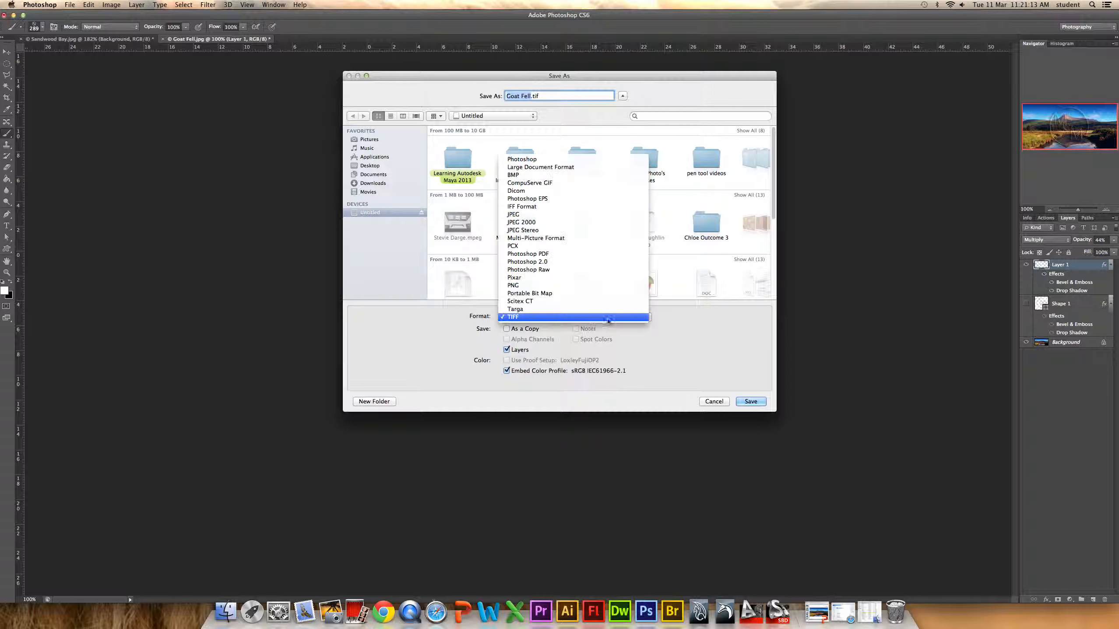
left_click(512, 216)
left_click(546, 97)
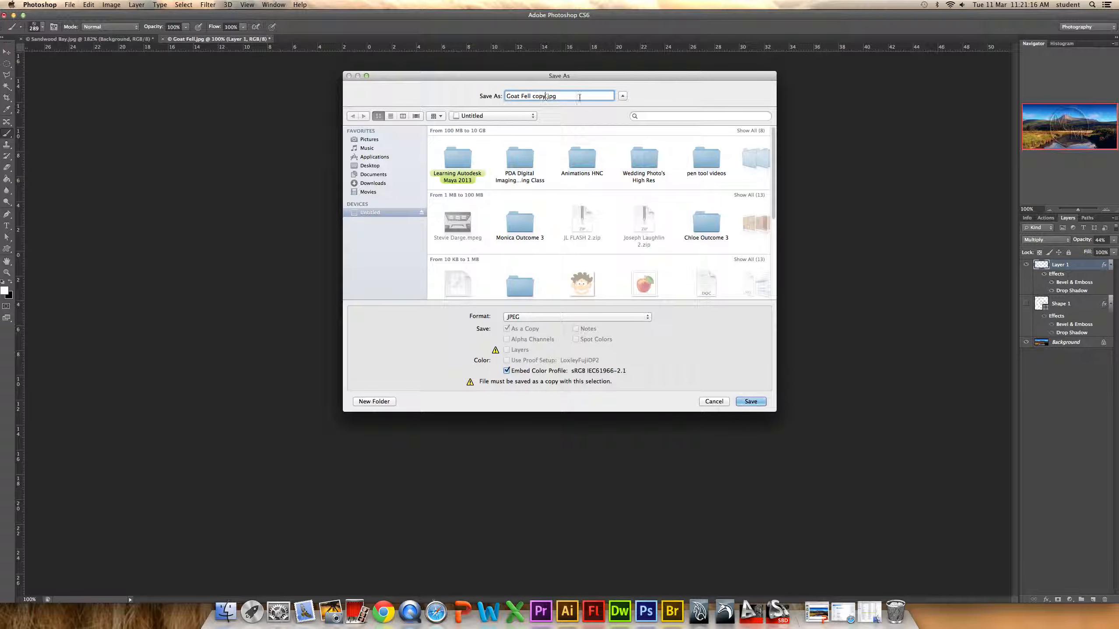
type("righted")
left_click(742, 402)
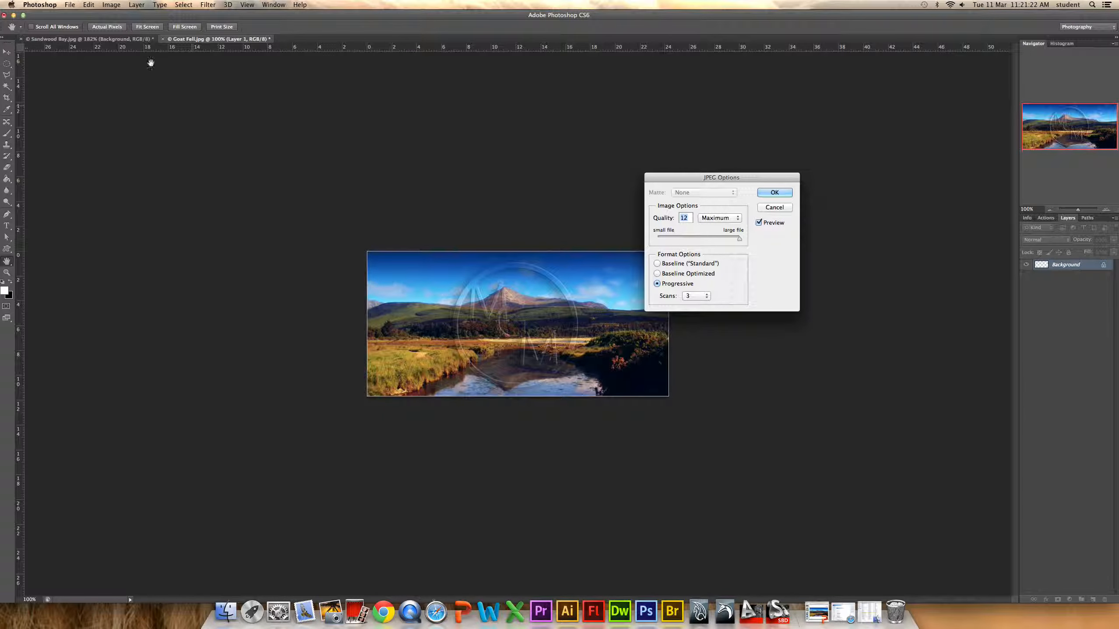
left_click(783, 193)
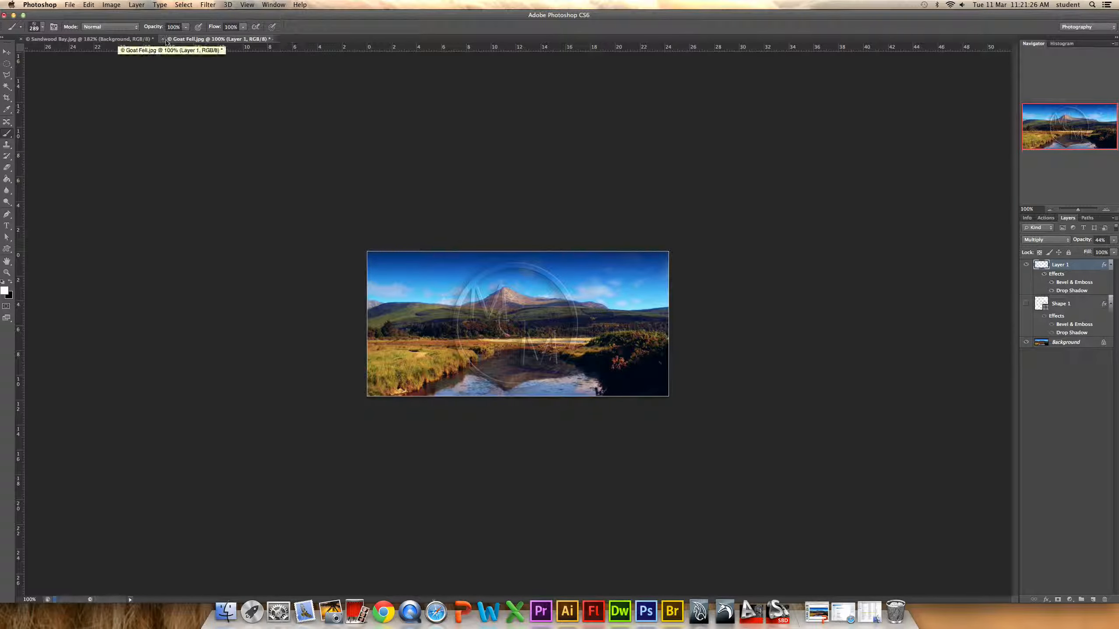
Switch to the Move tool and reopen the image's file information to check the stored metadata.
left_click(6, 52)
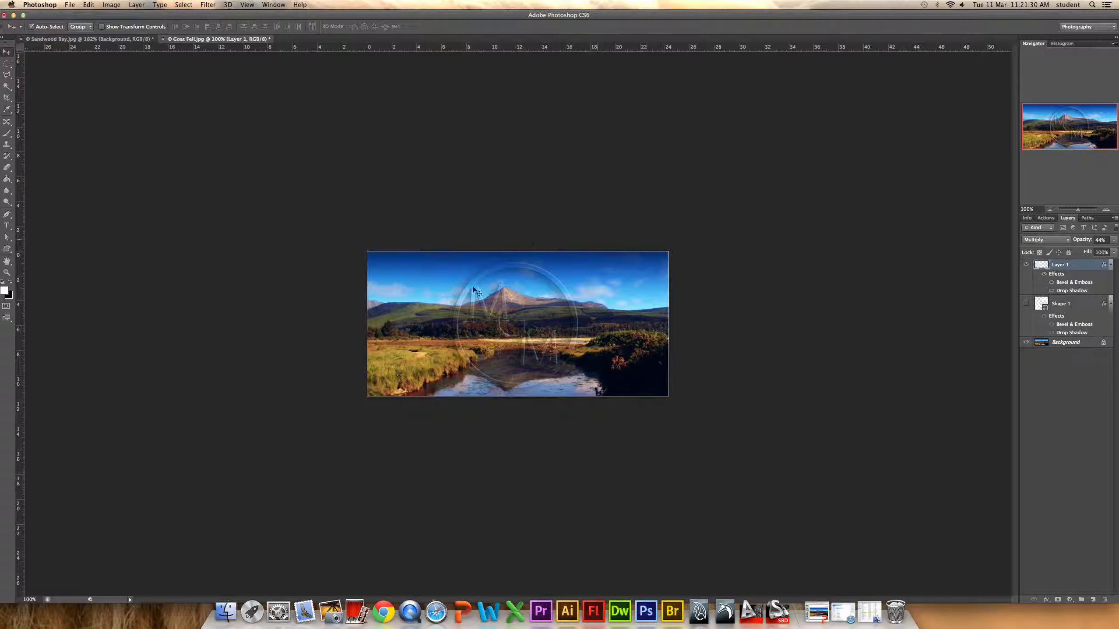
left_click(71, 5)
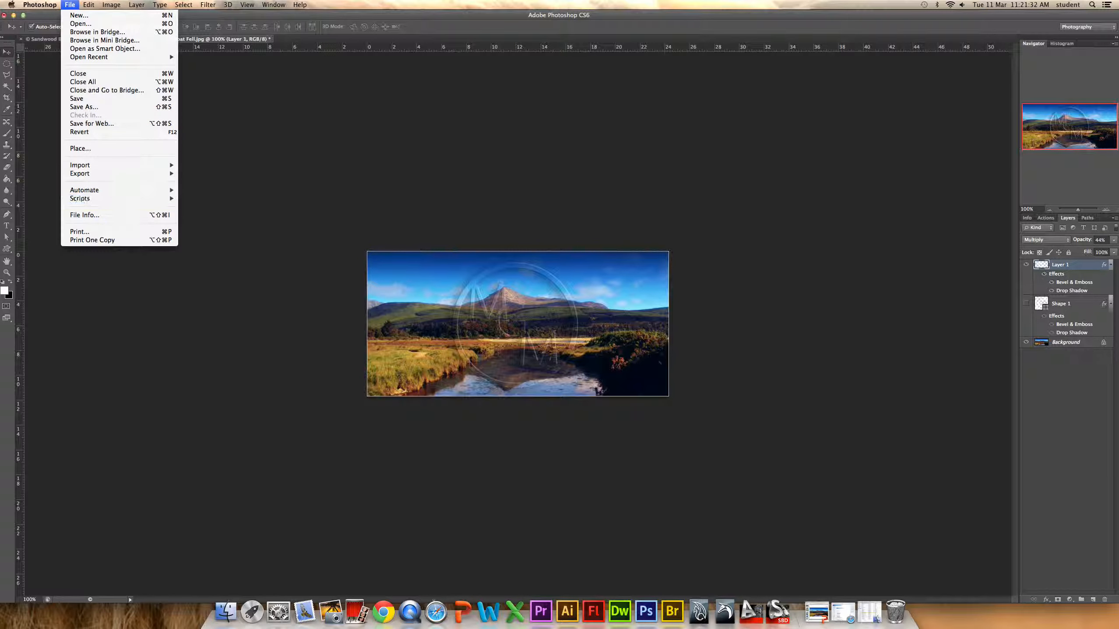
left_click(84, 215)
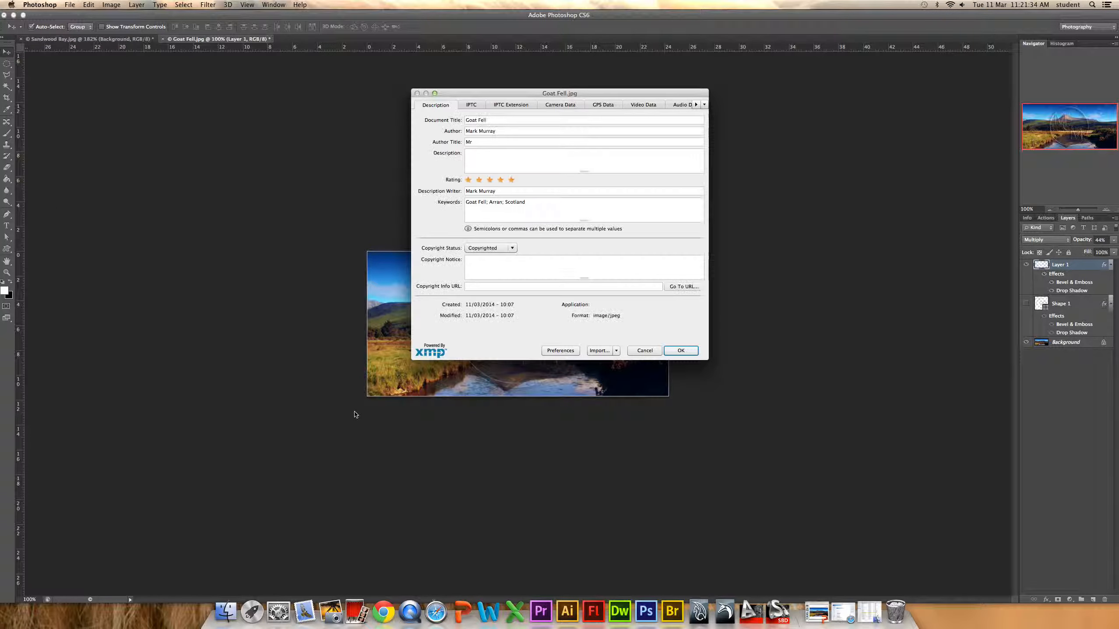
left_click(681, 350)
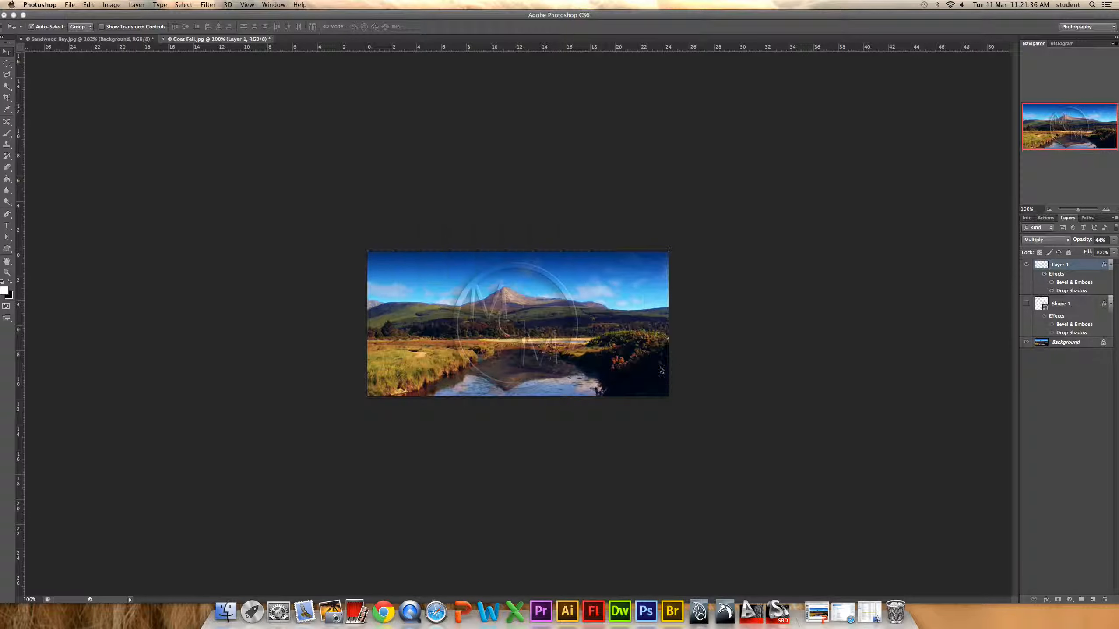
Switch to Finder and compare previews of "Goat Fell copyrighted.jpg" and the original "Goat Fell.jpg" in column view, closing the window at the end.
left_click(215, 604)
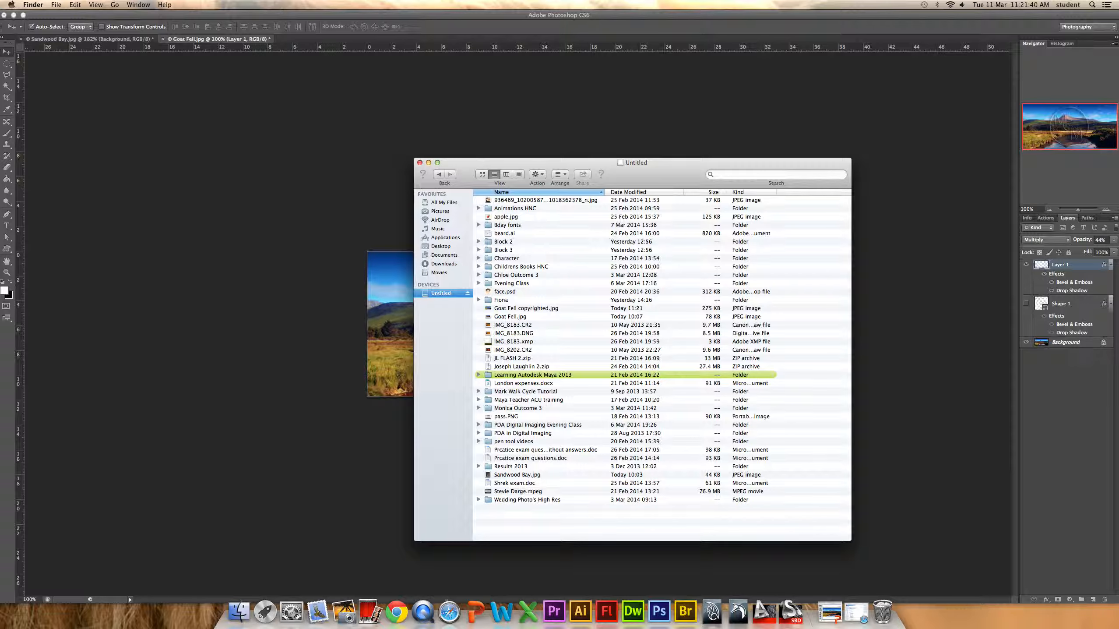
left_click_drag(494, 165, 304, 104)
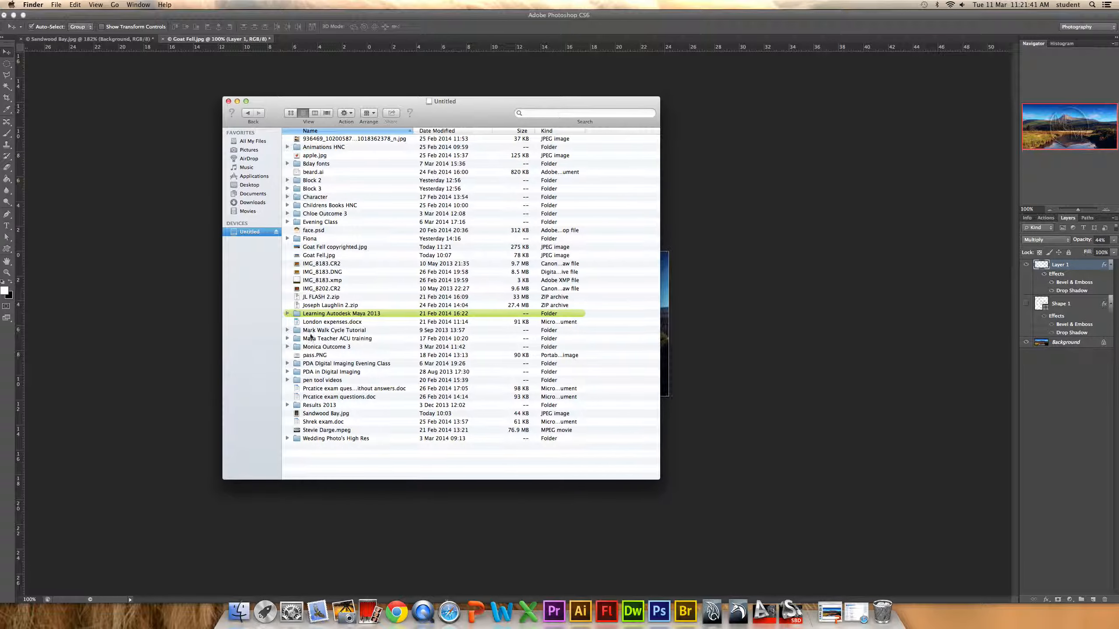
left_click(336, 248)
left_click(314, 113)
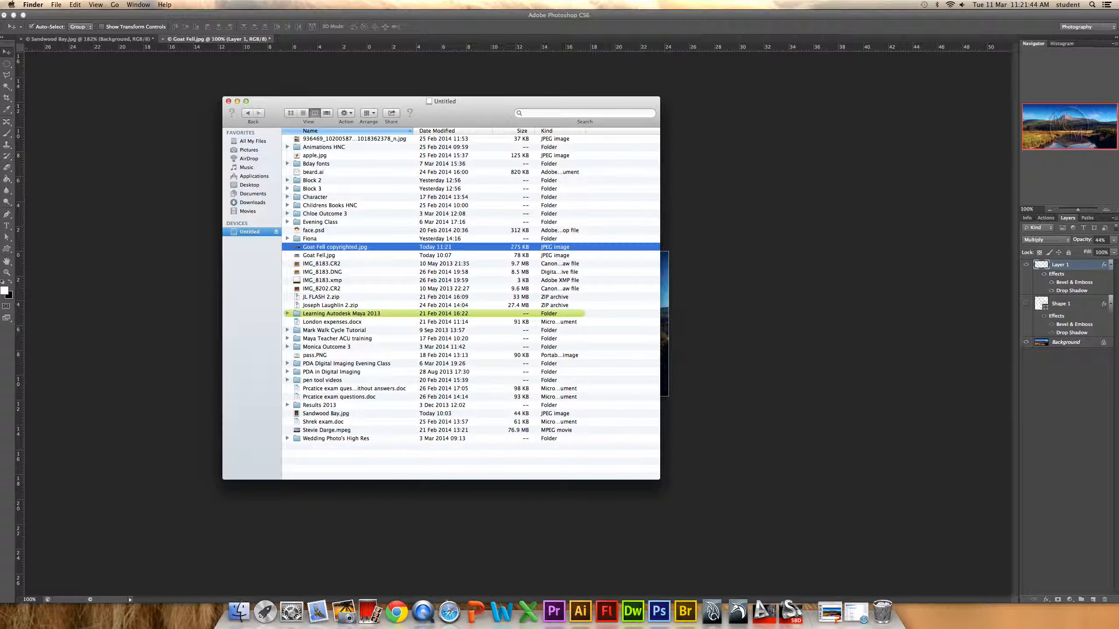
left_click(313, 243)
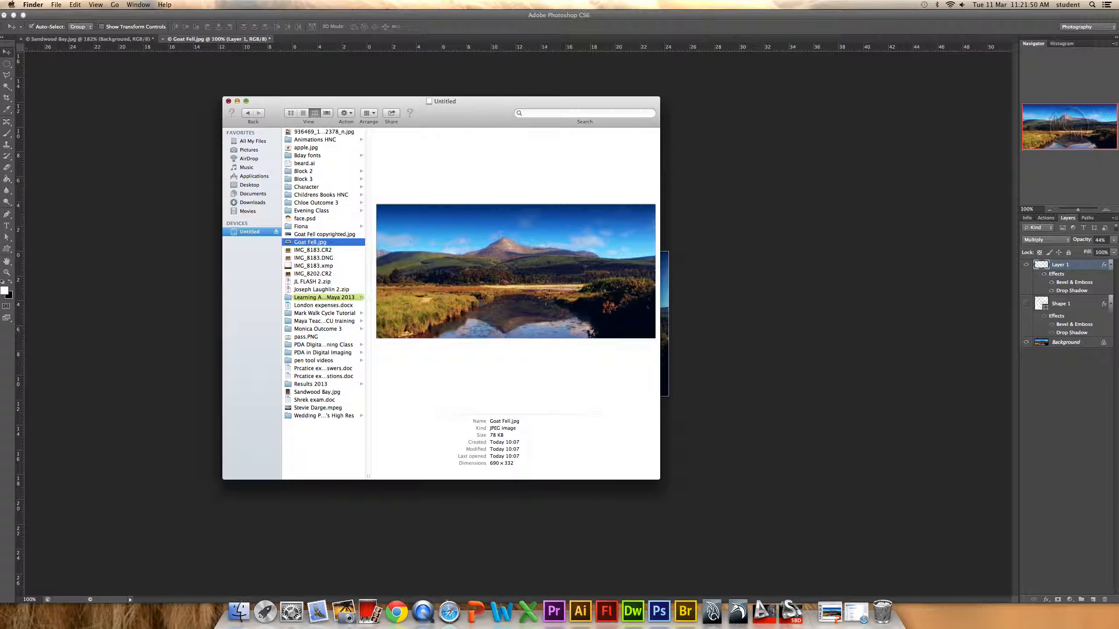
left_click(228, 101)
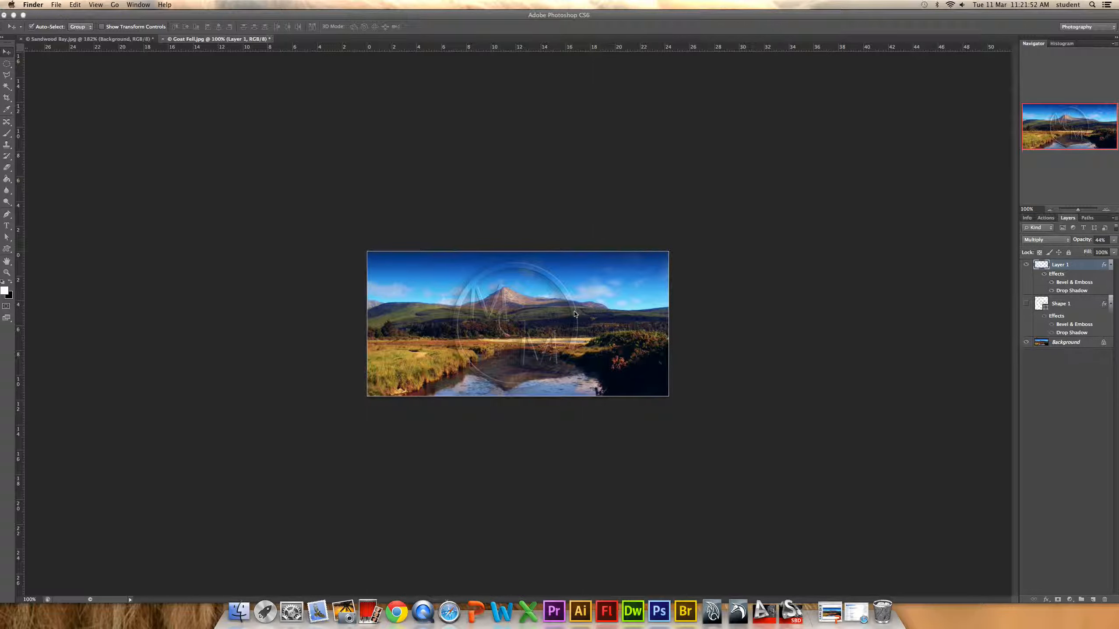